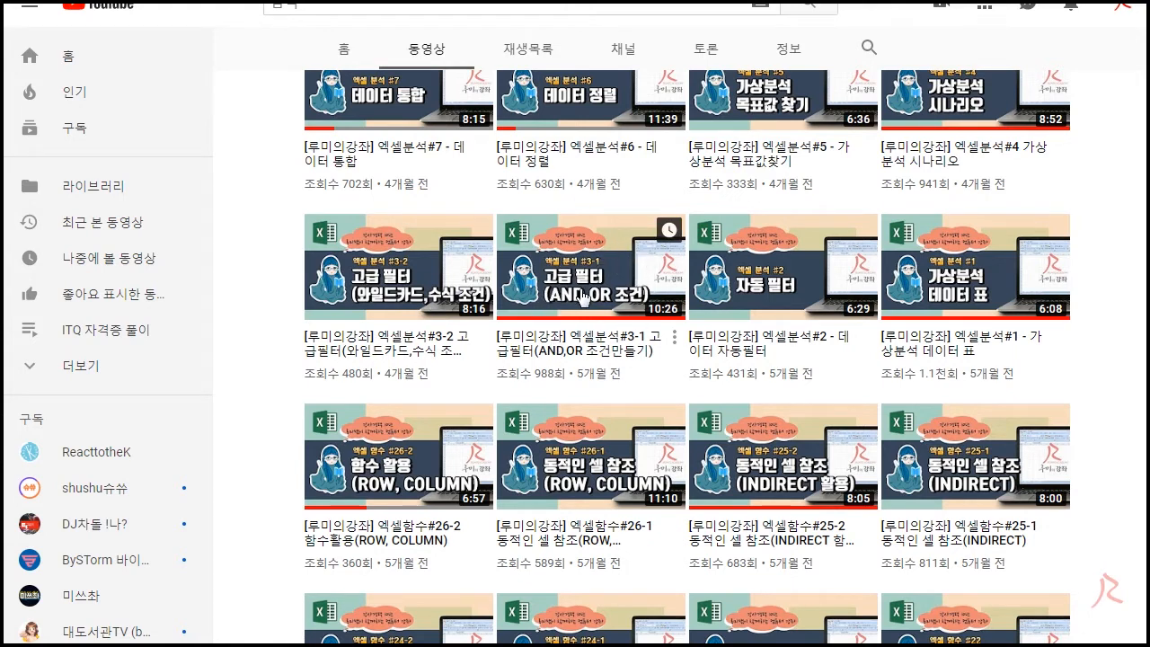
Review the 제2작업 topic combinations in the Notepad note, marking 고급필터 in item 1 and 표서식 in item 2.
scroll(683, 251, up, 1)
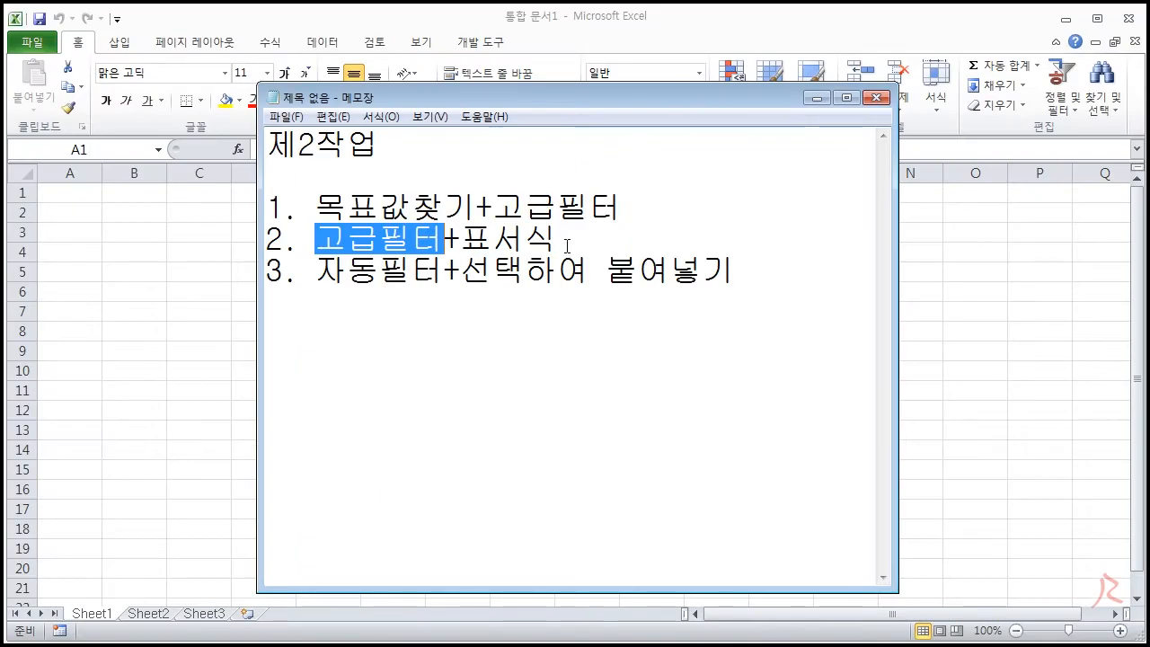
drag(596, 249, 626, 205)
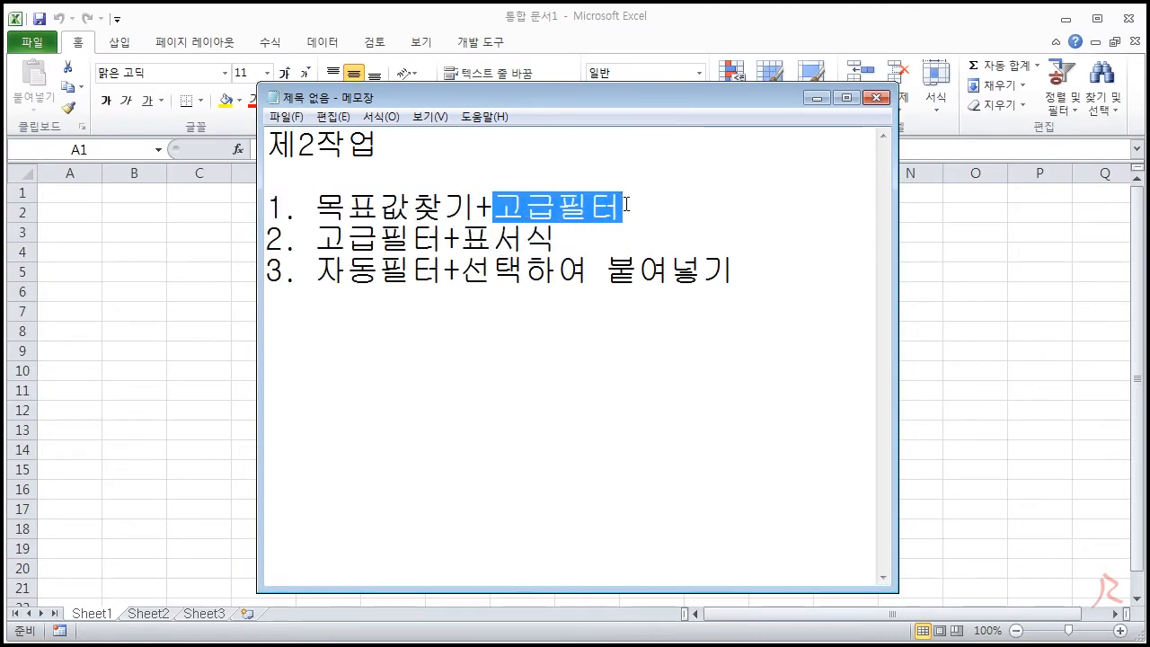
drag(460, 239, 555, 239)
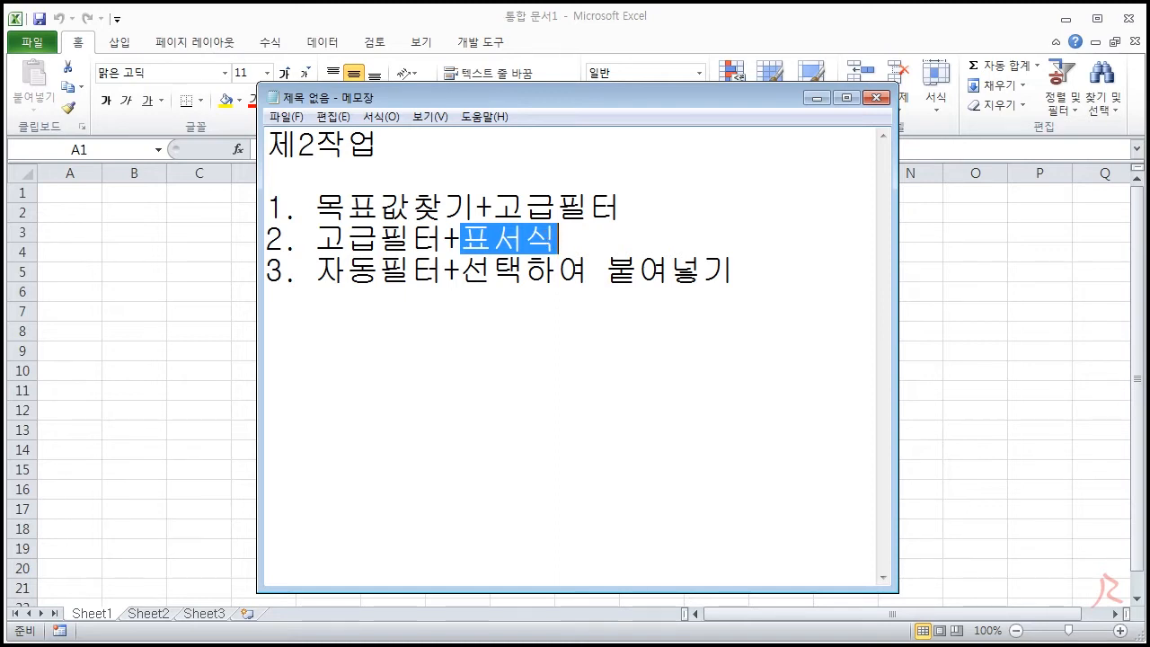
Switch to the PDF exam paper and read the 제2작업 instruction about copying the source table.
key(alt+Tab)
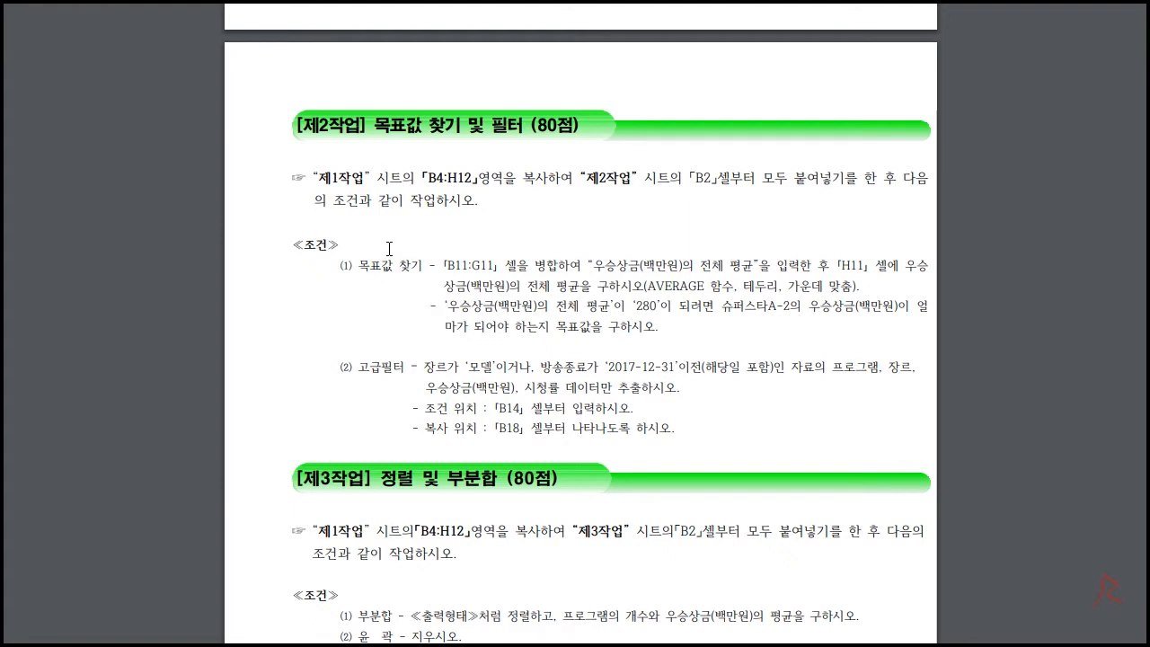
drag(314, 179, 741, 185)
click(802, 192)
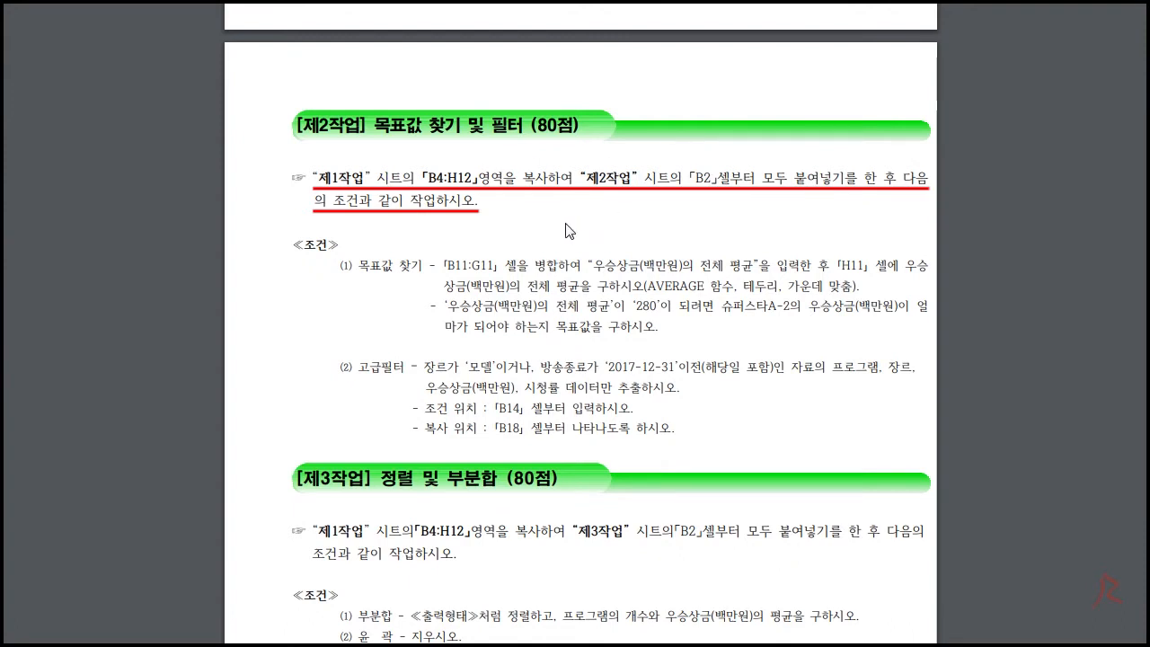
drag(481, 208, 313, 182)
click(396, 194)
drag(481, 205, 322, 177)
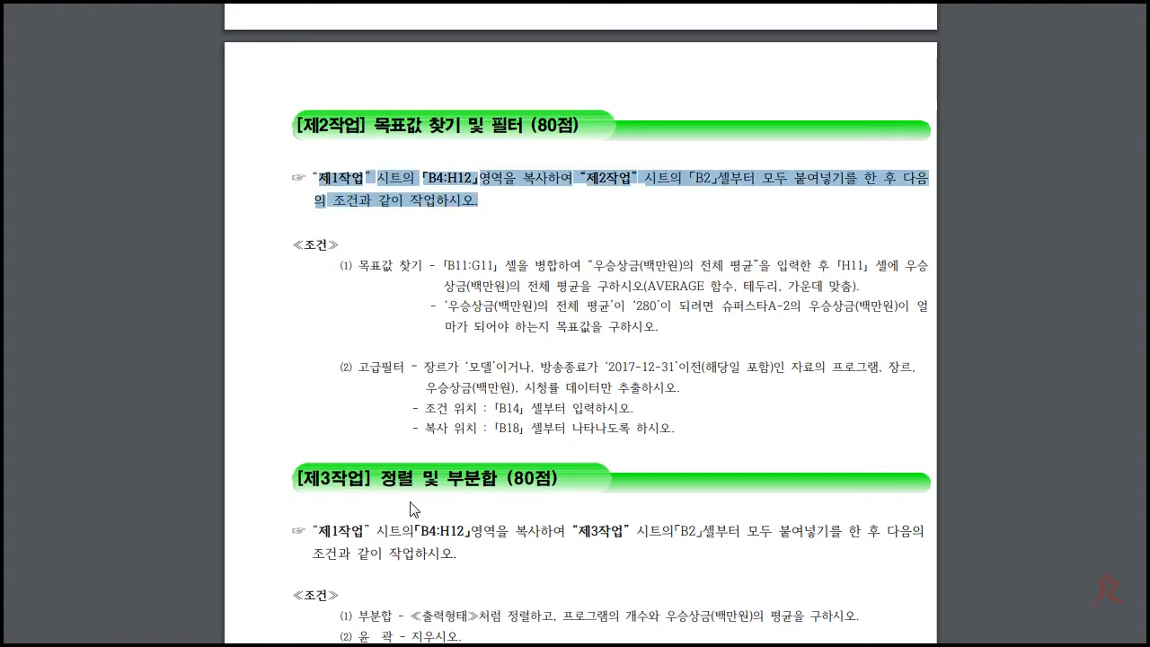
Switch to Excel, copy B4:H12 from the 제1작업 sheet and paste it at B2 on the 제2작업 sheet.
key(alt+Tab)
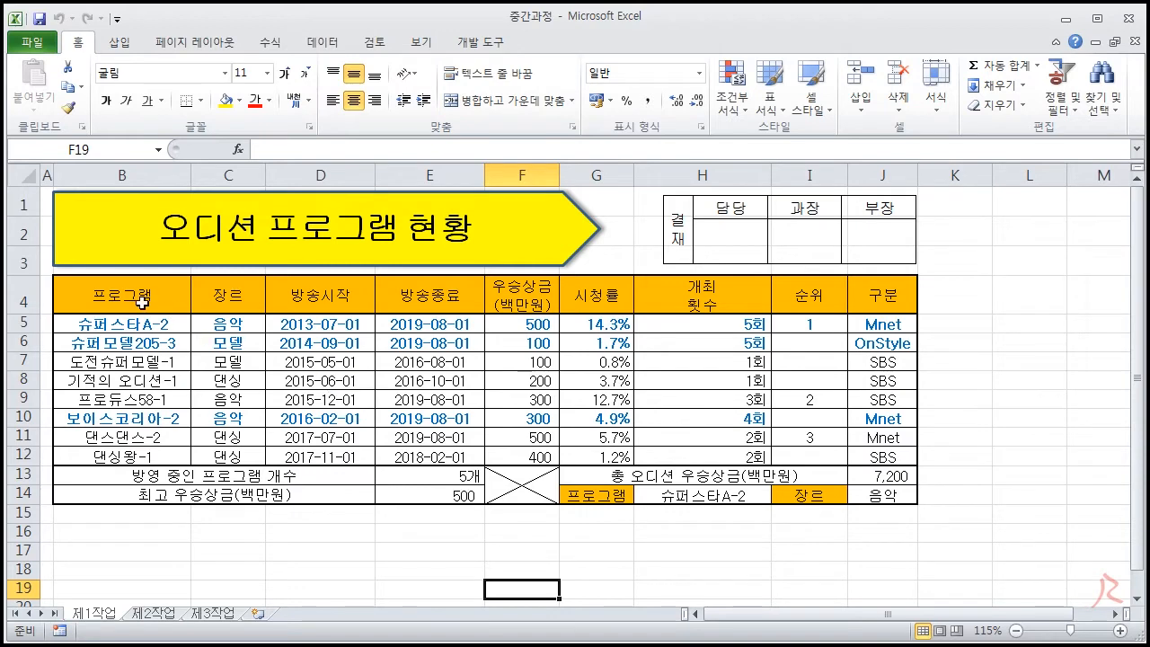
drag(105, 294, 677, 452)
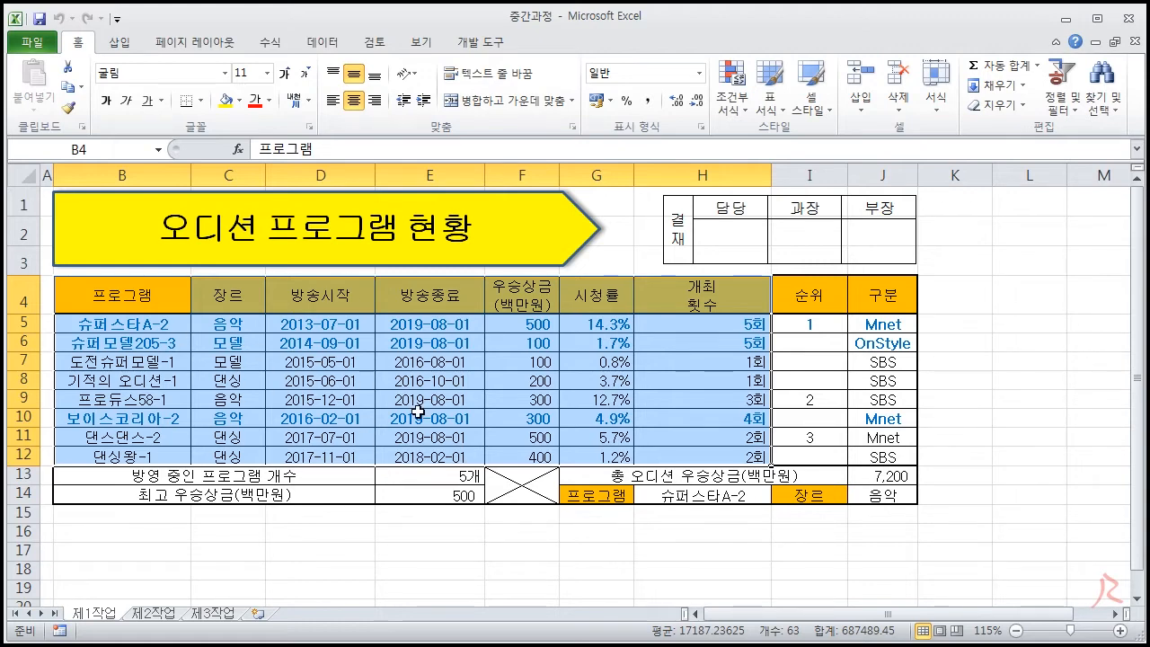
key(ctrl+c)
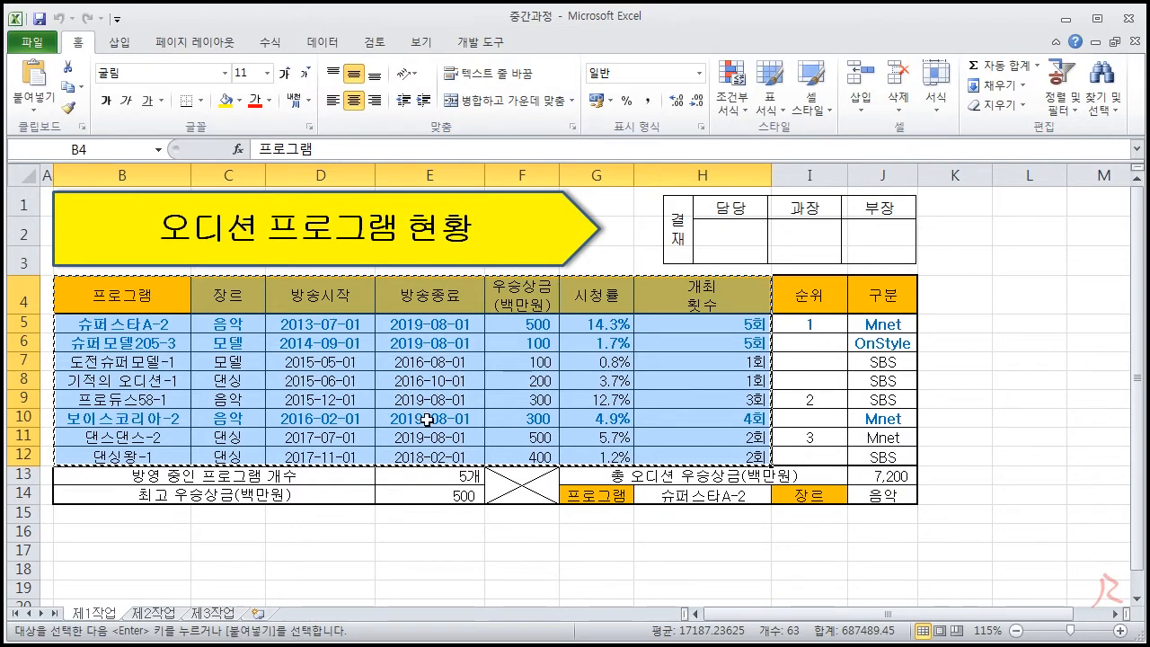
click(154, 614)
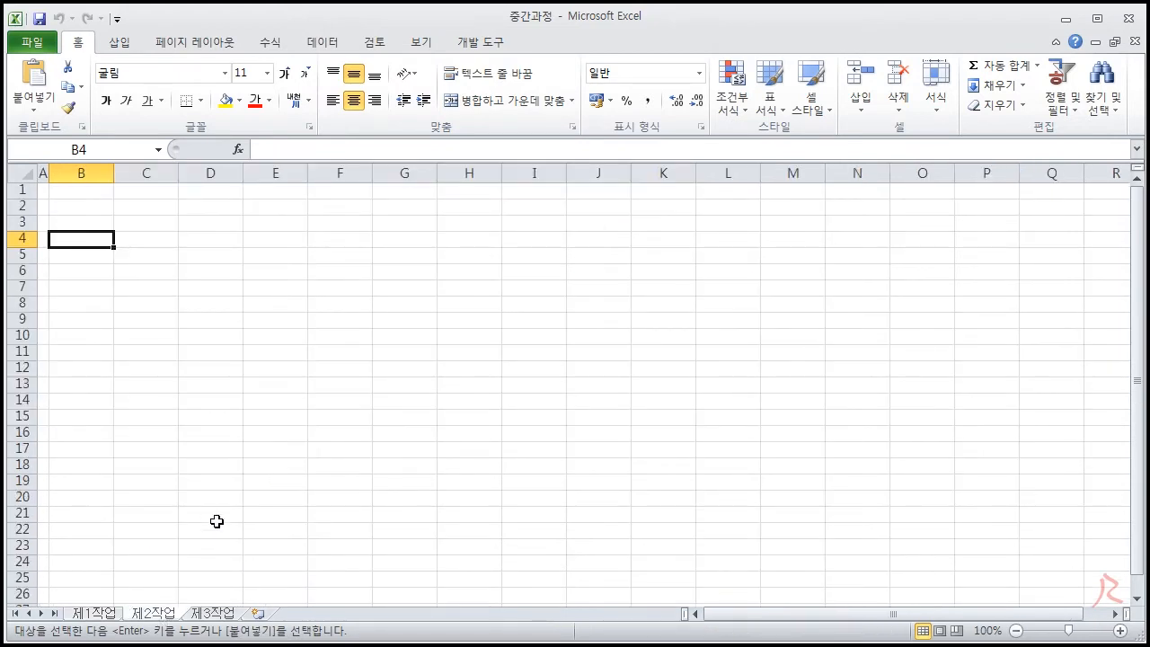
click(90, 206)
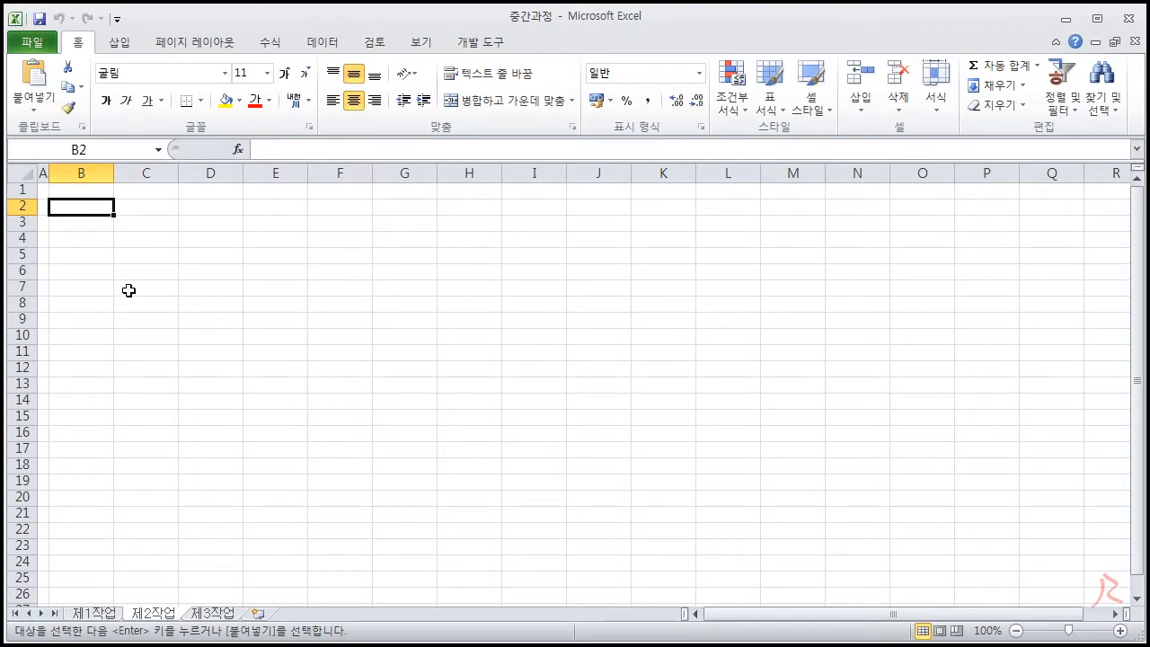
key(ctrl+v)
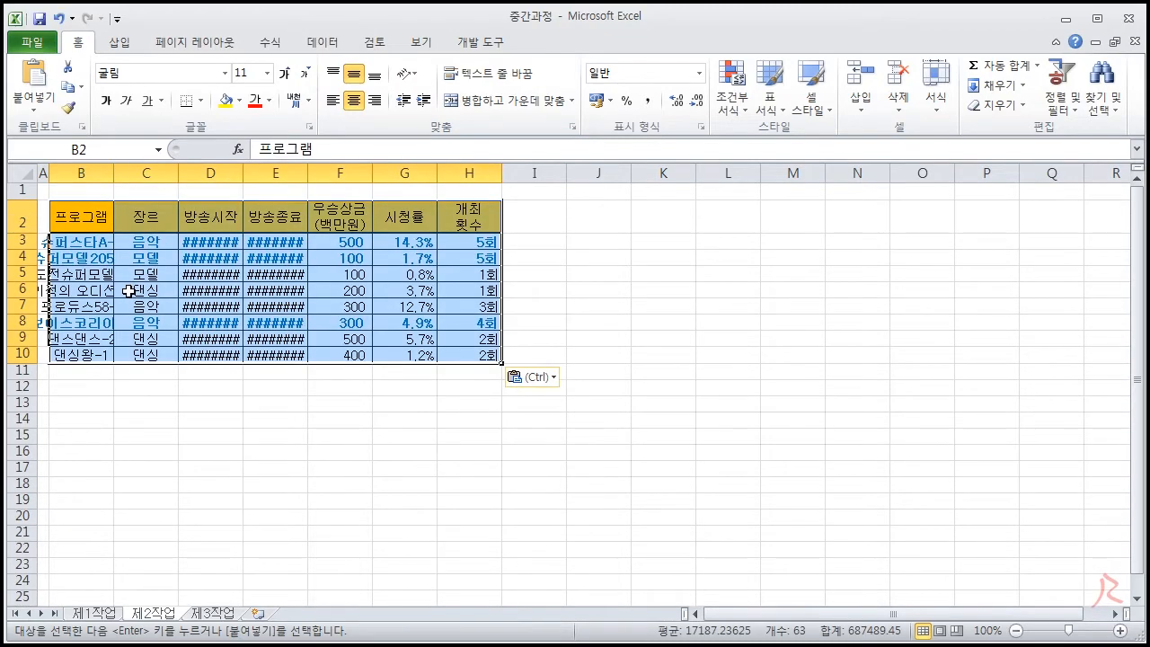
Examine the rows with blue conditional formatting on 제1작업 and compare them with the pasted table on 제2작업.
click(94, 614)
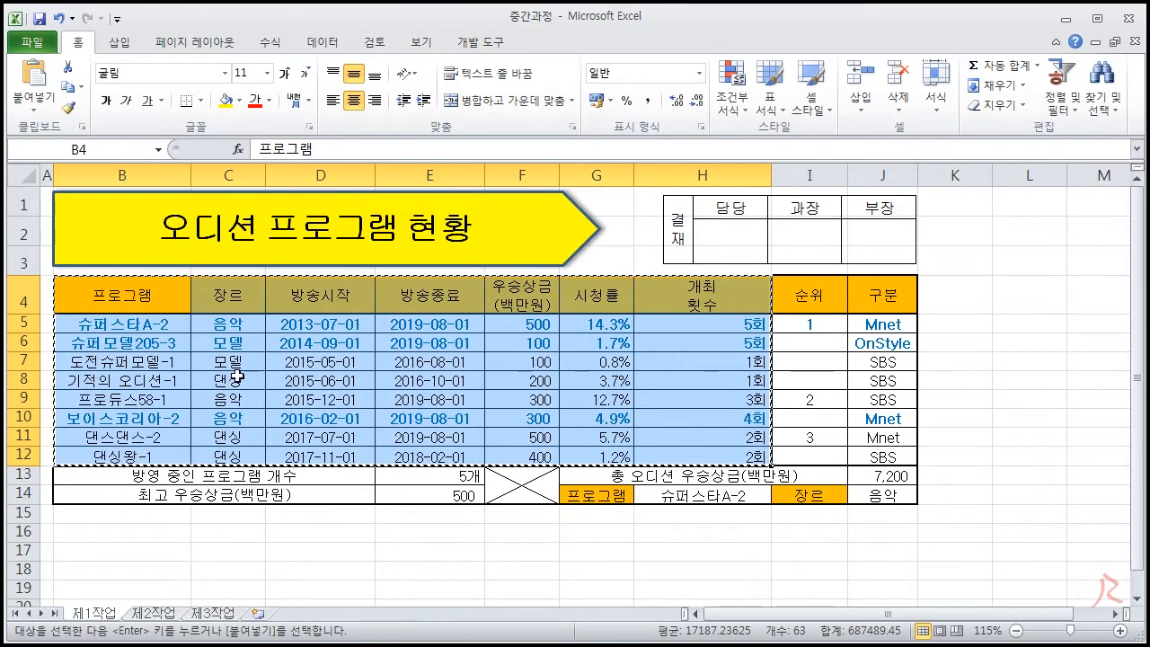
drag(108, 324, 676, 343)
drag(121, 419, 703, 419)
click(522, 457)
click(152, 618)
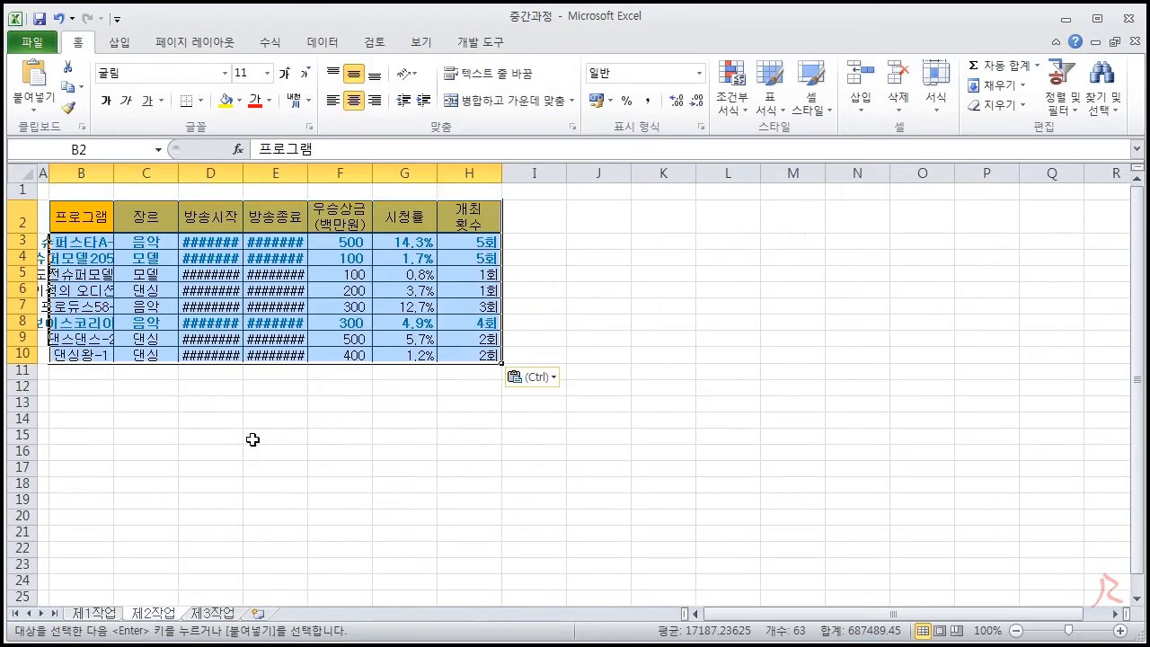
Try the paste option that keeps the source column widths for the table on 제2작업.
click(253, 439)
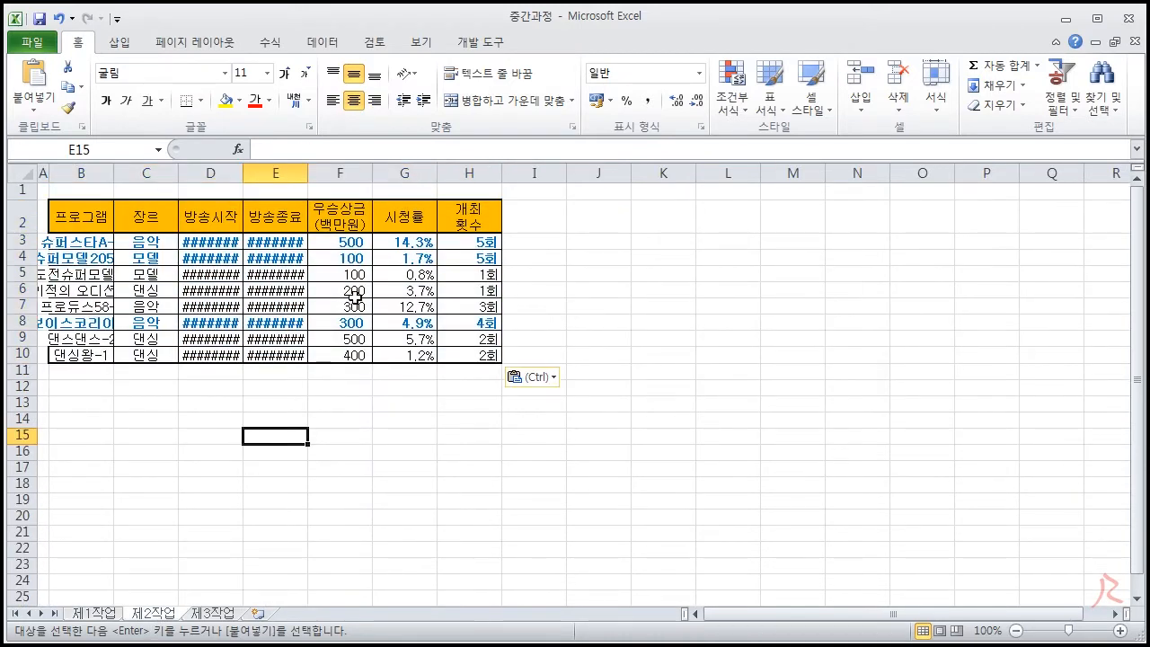
click(545, 387)
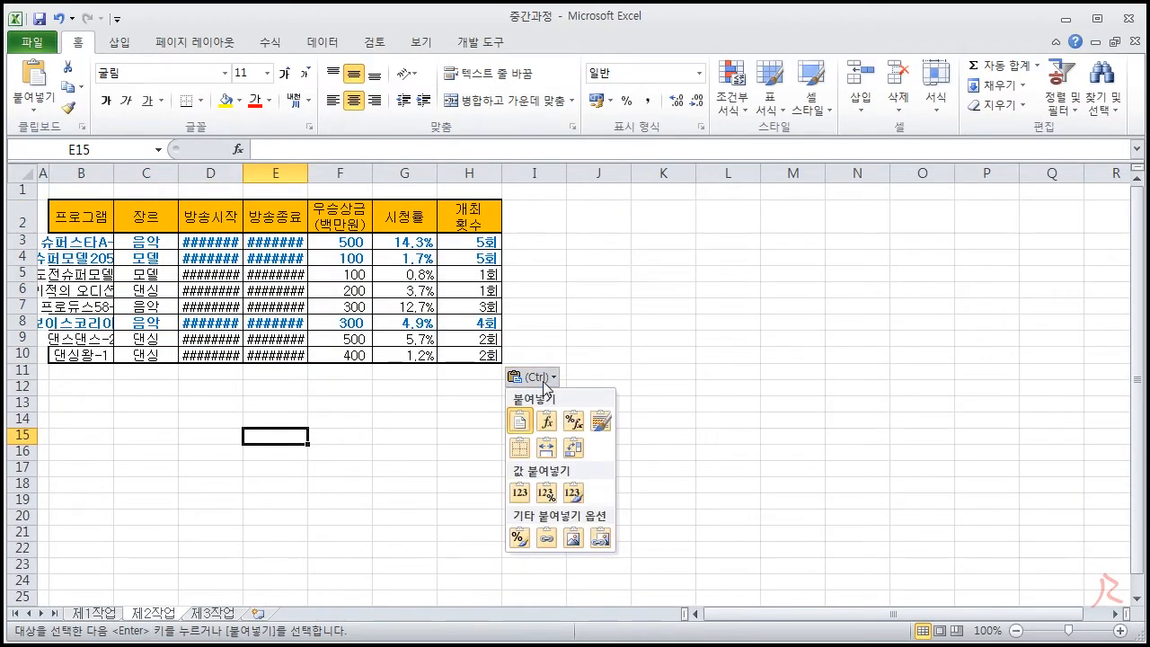
click(545, 450)
click(371, 290)
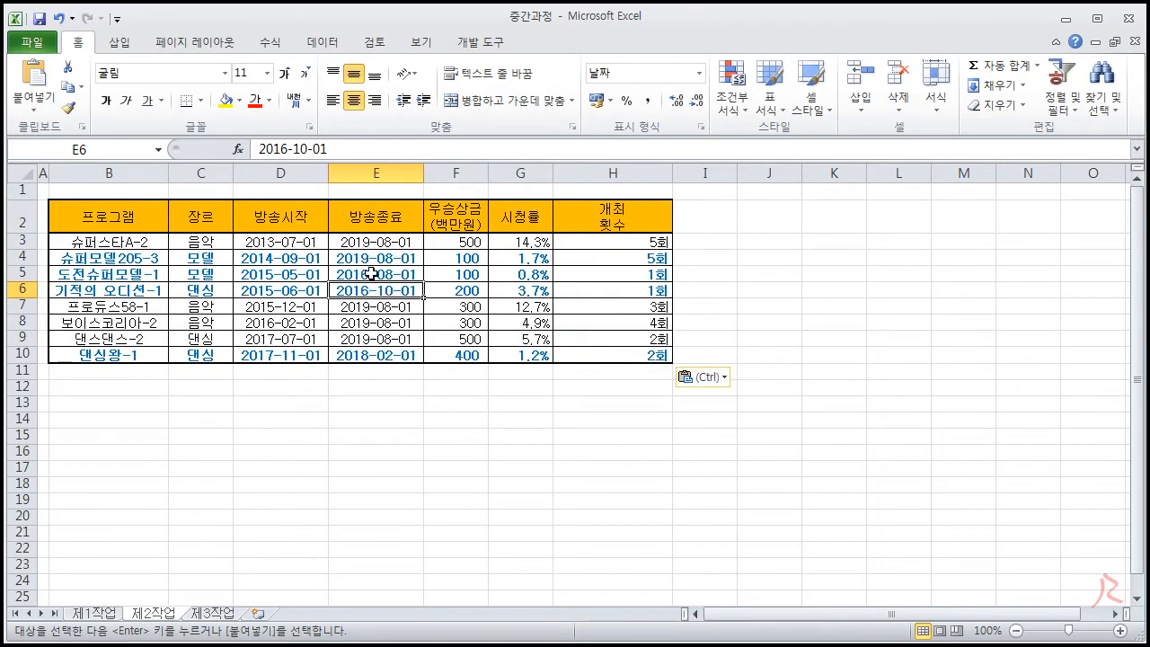
Compare which 방송종료 dates carry the blue formatting on the 제1작업 and 제2작업 sheets.
click(95, 613)
drag(428, 326, 430, 346)
click(427, 416)
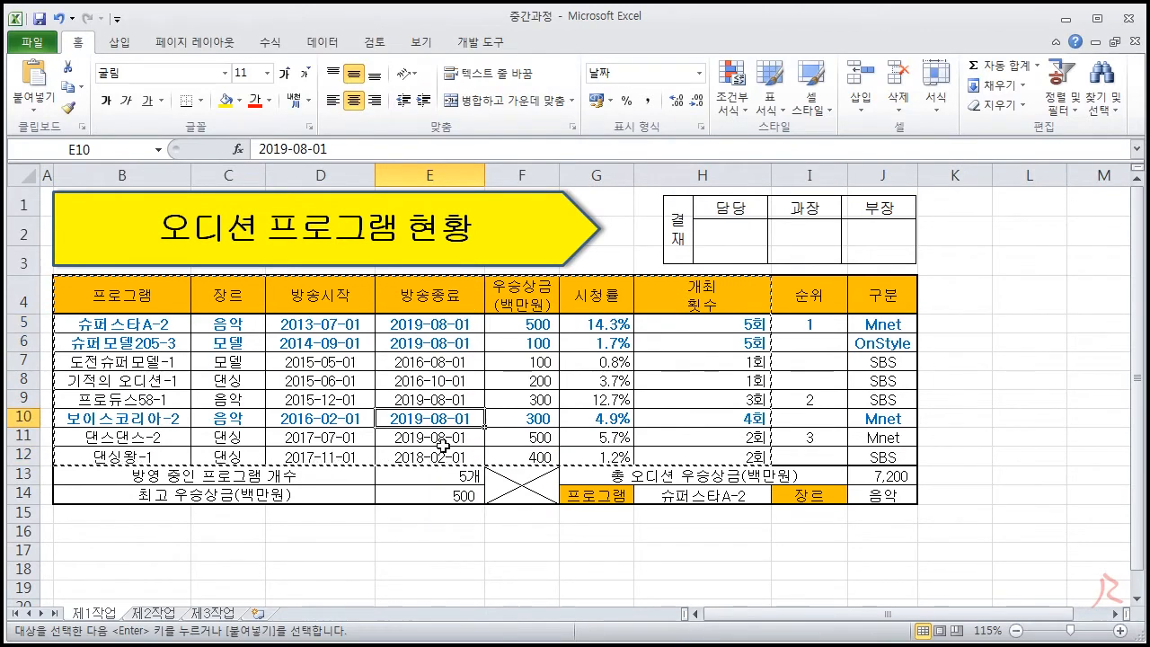
click(151, 613)
drag(355, 257, 356, 284)
click(366, 354)
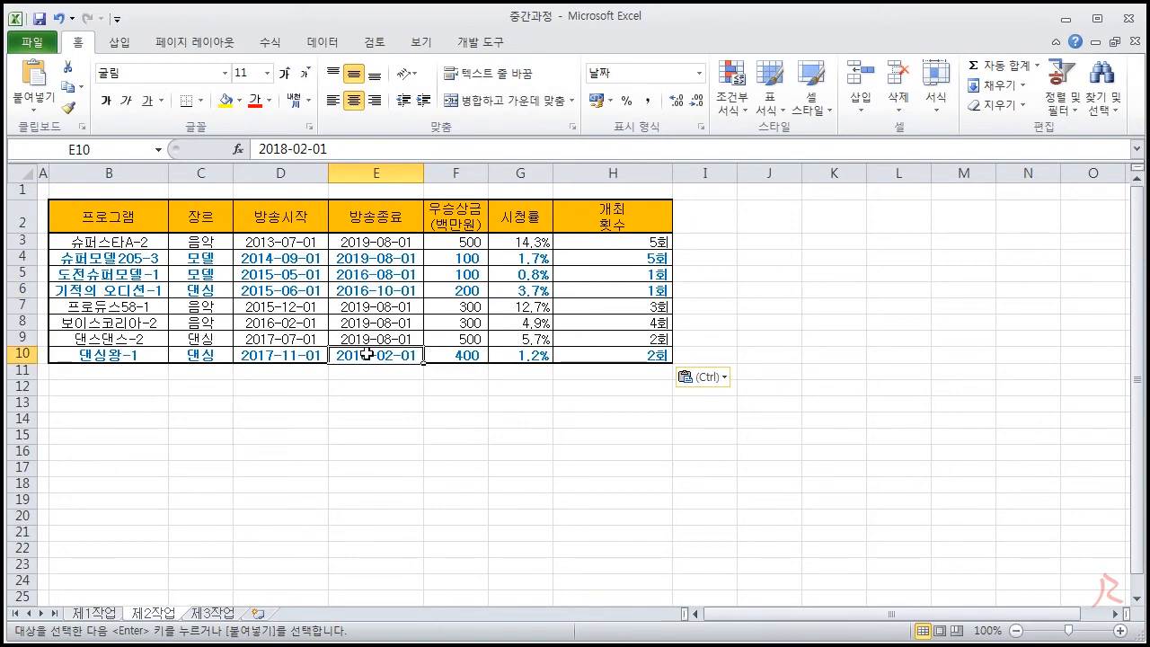
Undo the paste on the 제2작업 sheet and paste the copied B4:H12 table again at B2.
click(476, 424)
click(57, 17)
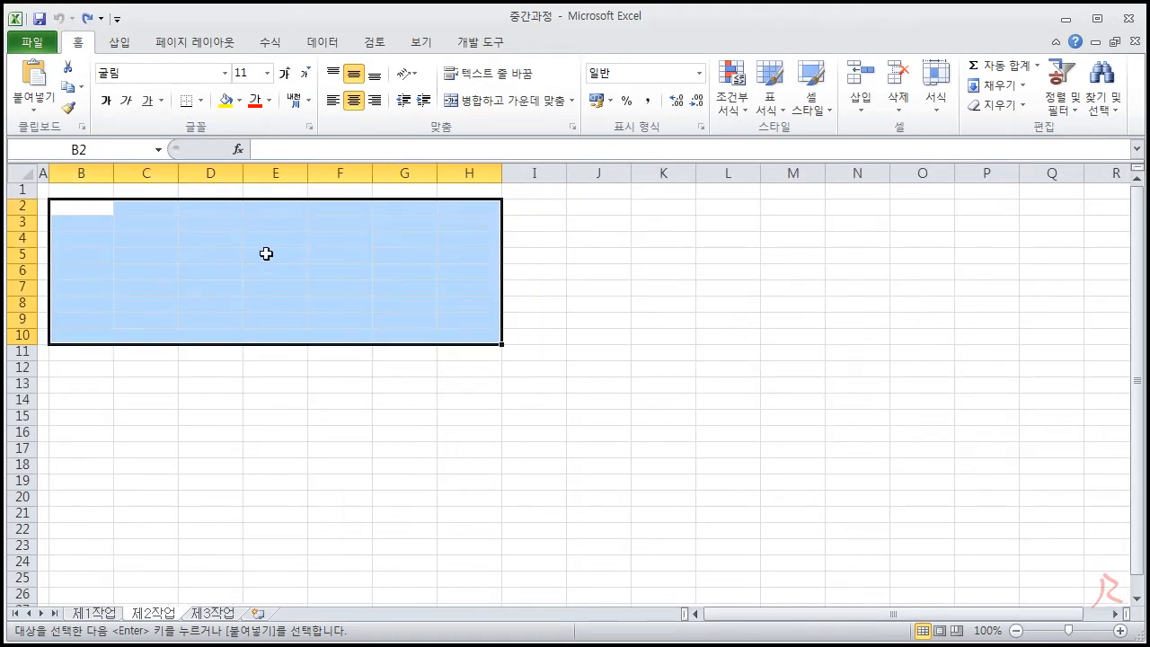
click(94, 613)
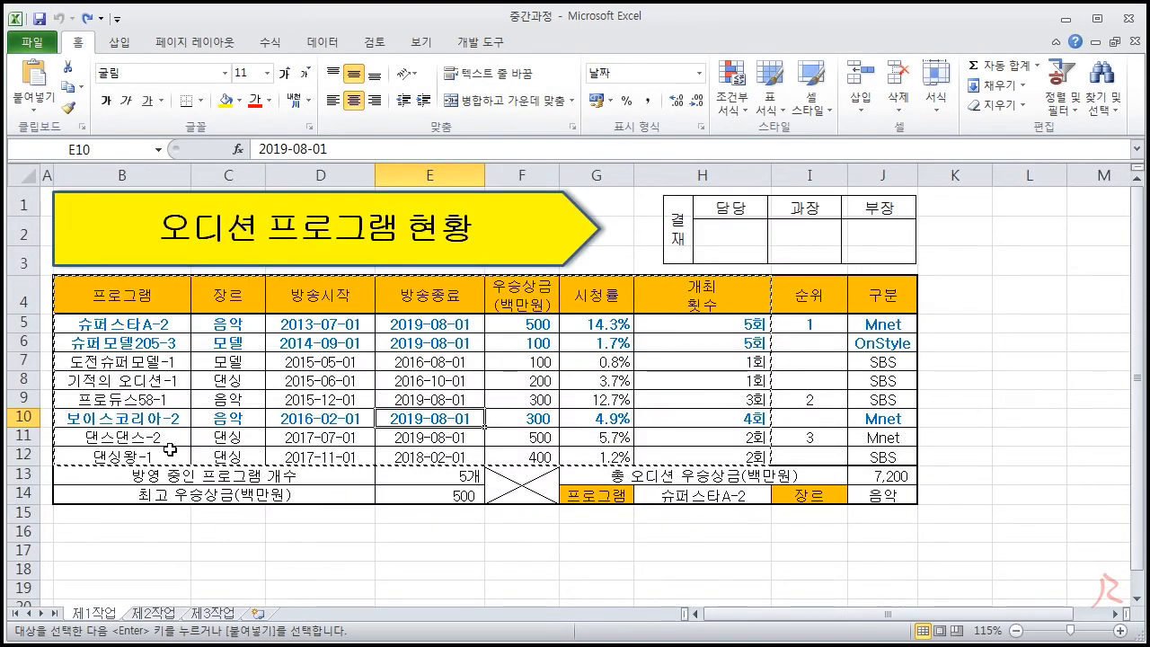
click(153, 616)
click(90, 206)
key(ctrl+v)
click(588, 302)
Widen columns B, D and E on the 제2작업 sheet by hand so the program names and dates fit.
drag(114, 171, 169, 170)
click(183, 258)
drag(300, 174, 426, 171)
click(499, 404)
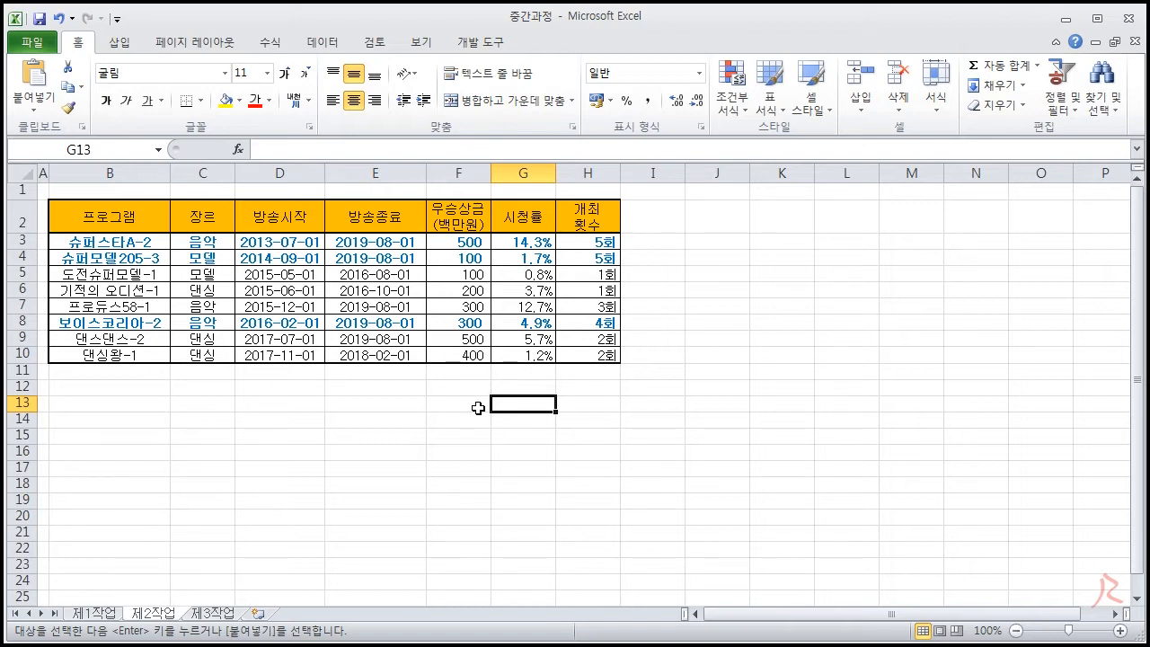
Check the 제1작업 sheet and undo the manual column width changes on 제2작업.
click(94, 613)
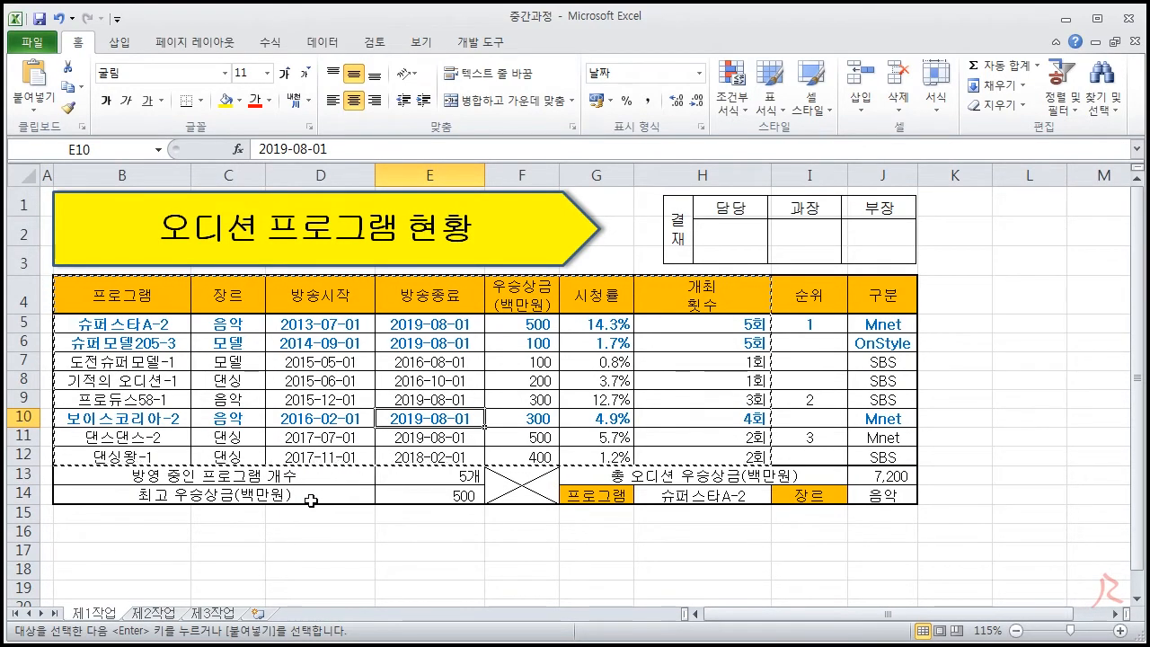
click(154, 613)
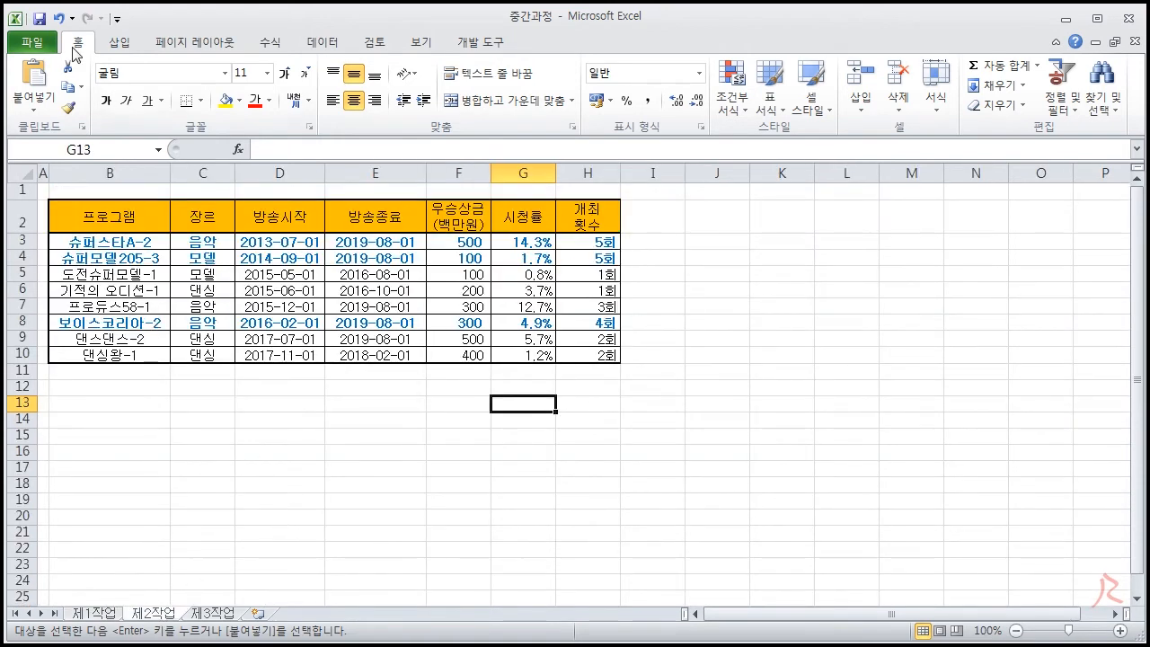
click(59, 20)
click(59, 20)
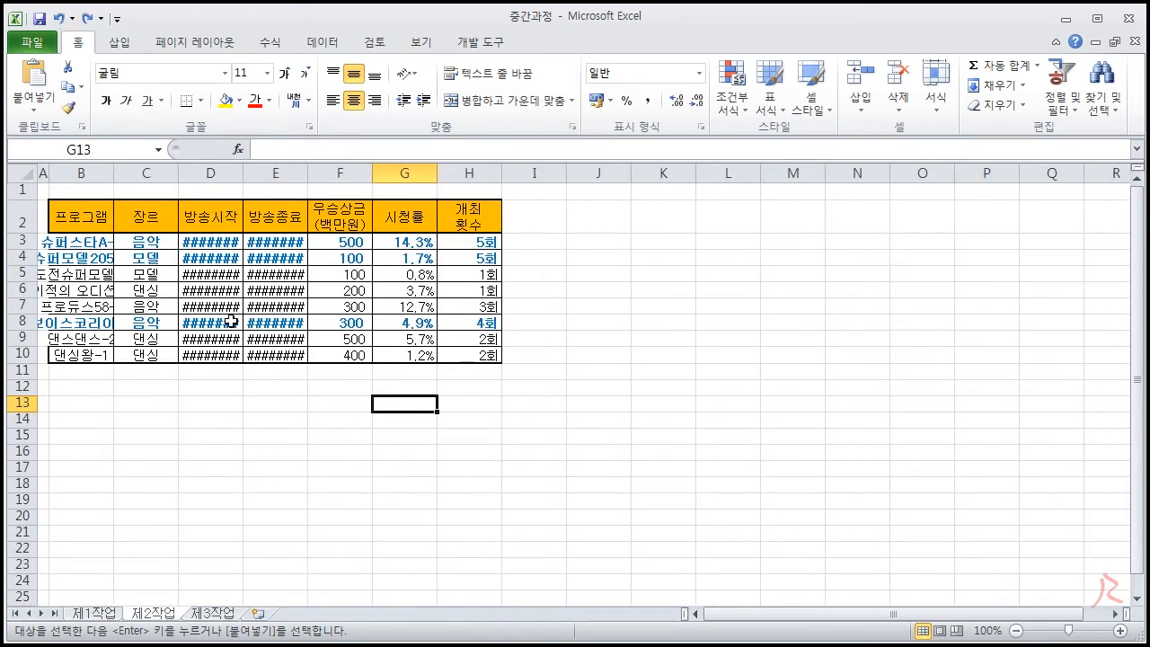
Copy entire columns B through H of the 제1작업 sheet.
click(105, 614)
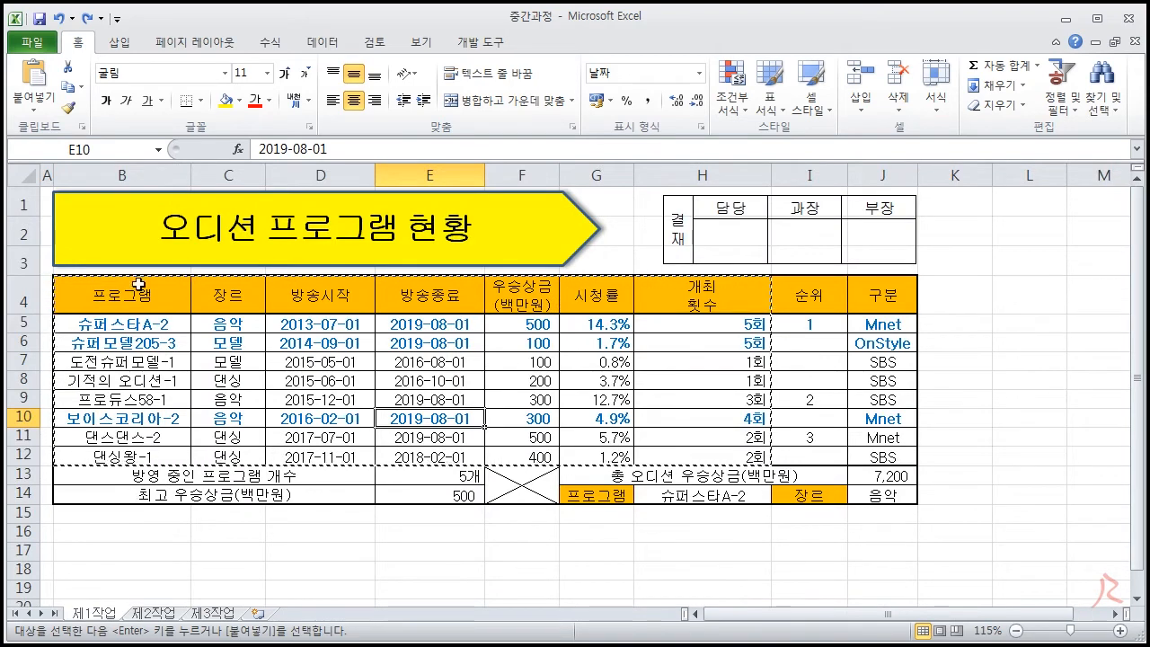
click(107, 169)
drag(107, 169, 729, 169)
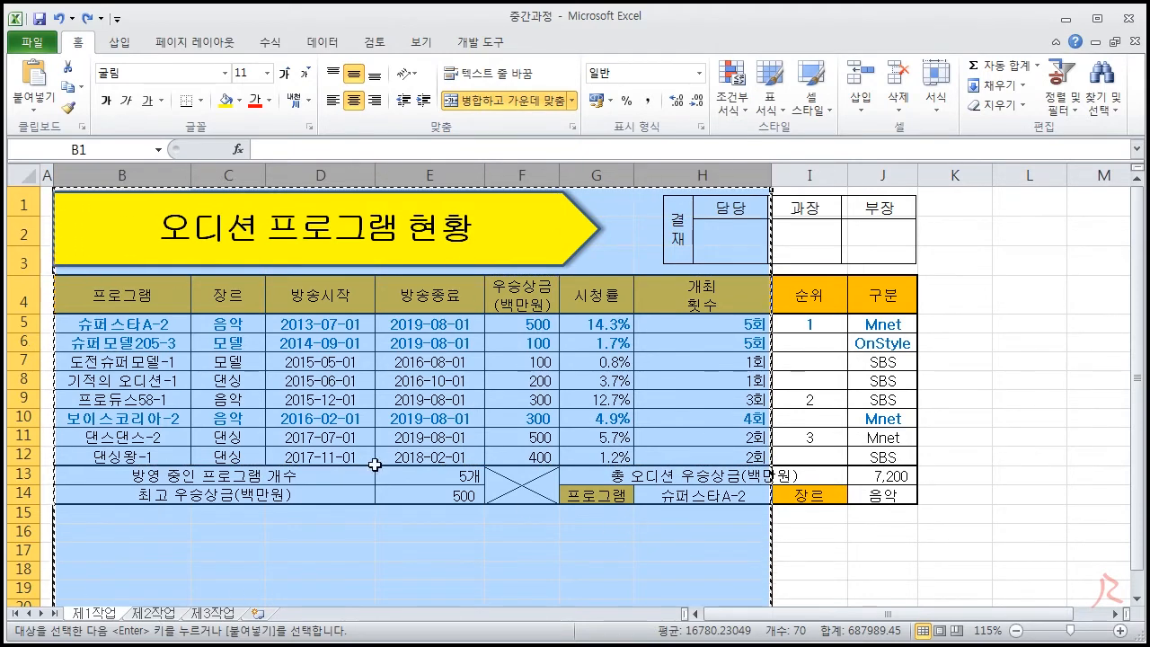
Paste only the column widths (열 너비) onto the 제2작업 sheet starting at column B using Paste Special.
click(143, 615)
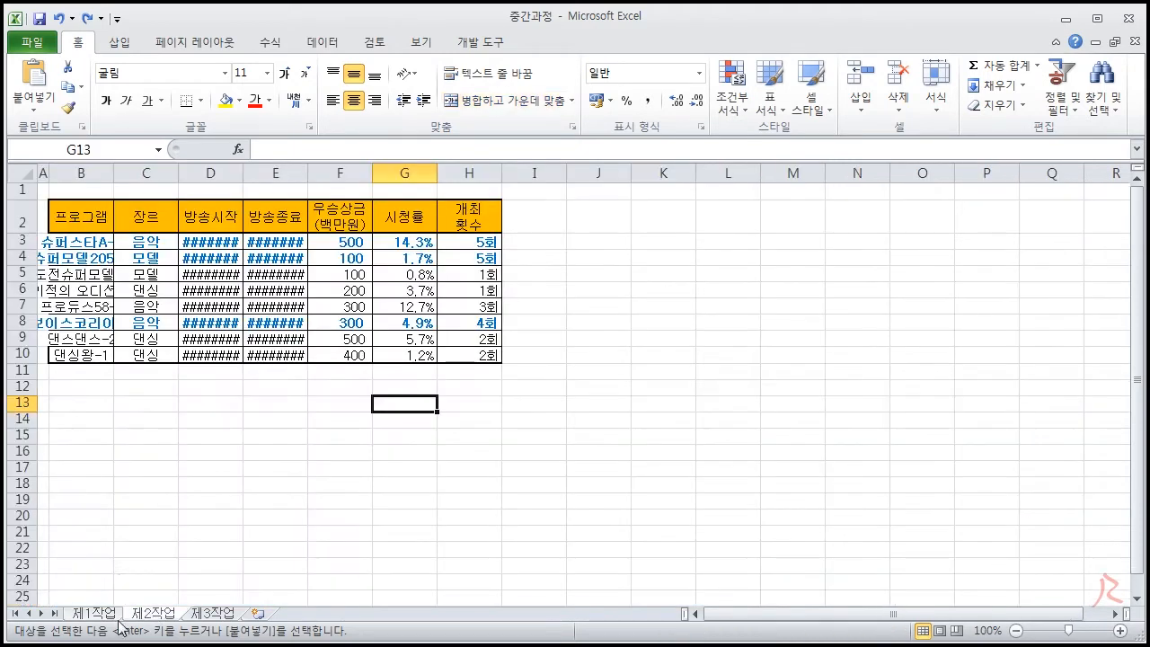
click(99, 168)
right_click(90, 171)
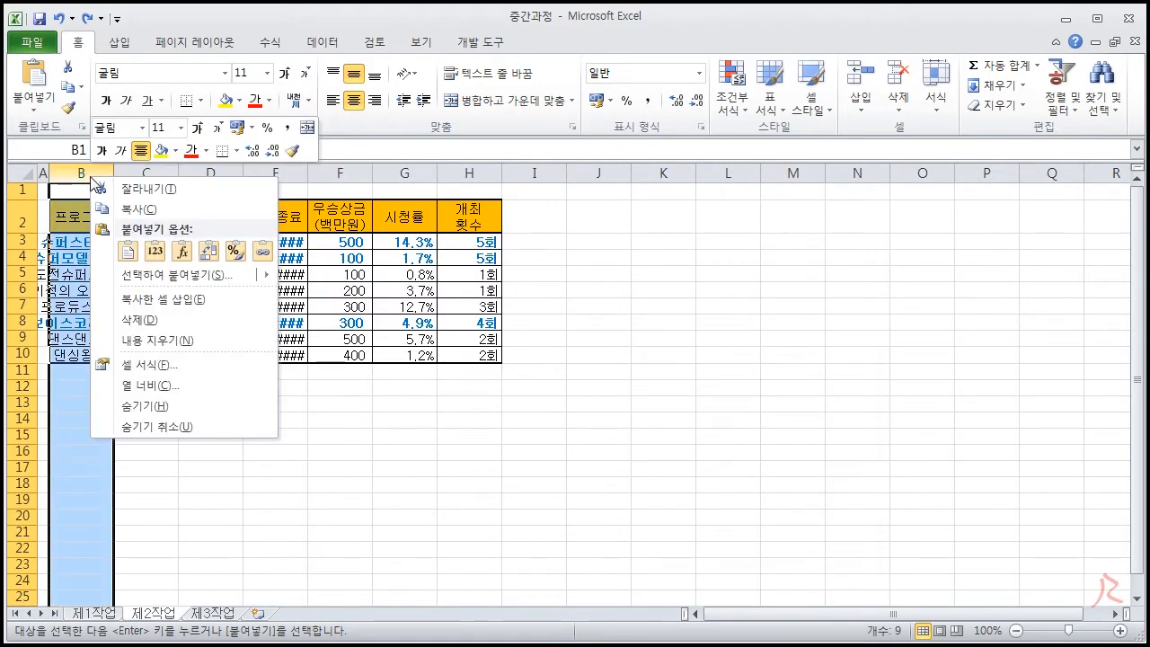
click(181, 281)
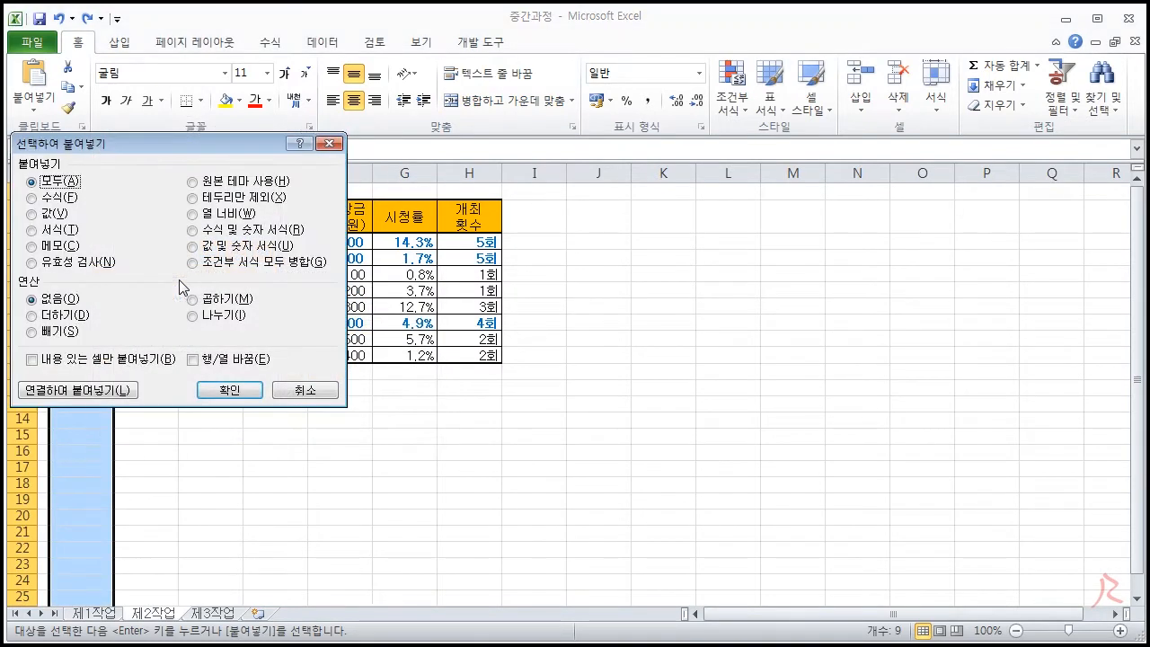
drag(185, 134, 520, 131)
click(537, 199)
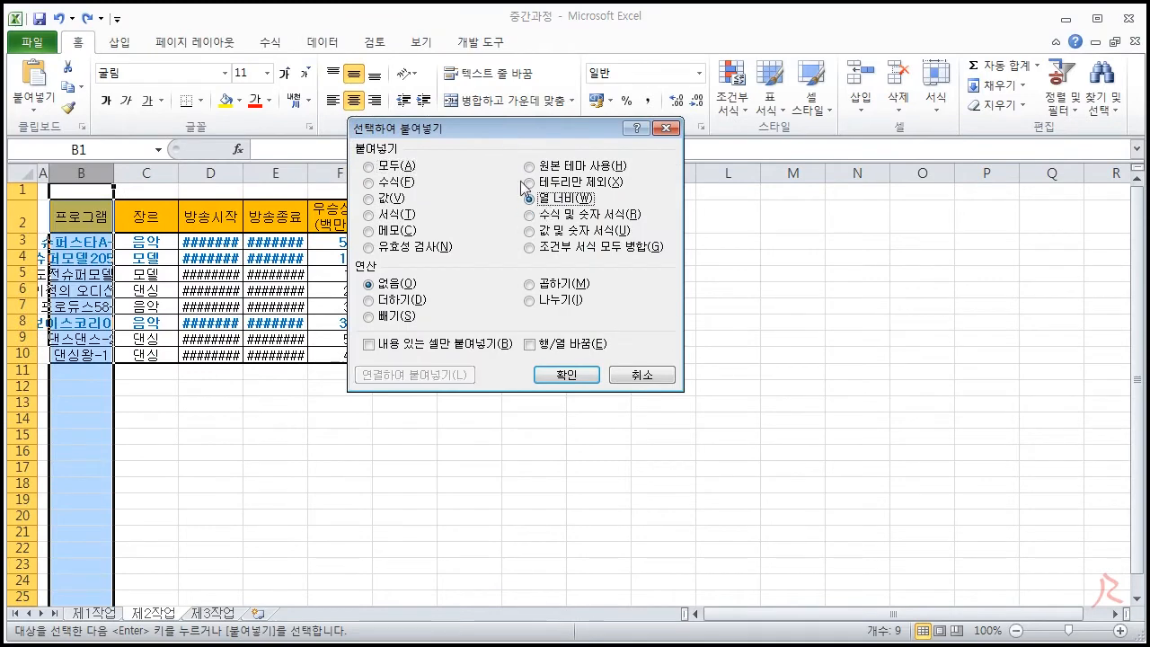
click(563, 375)
click(436, 328)
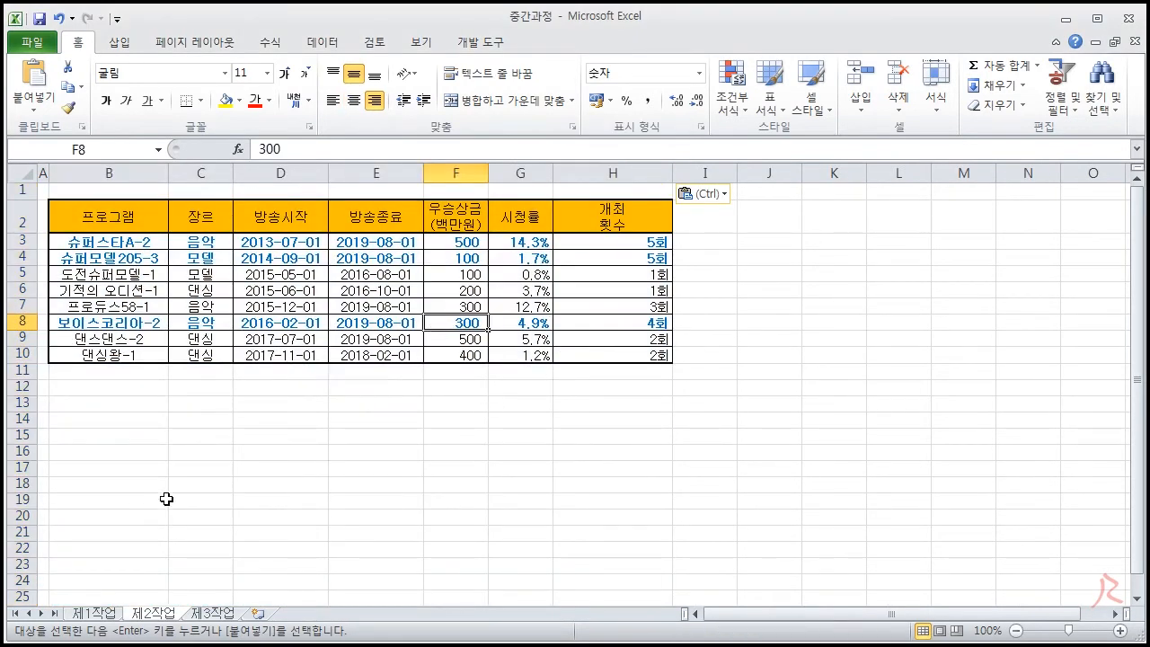
click(113, 617)
click(139, 617)
click(318, 339)
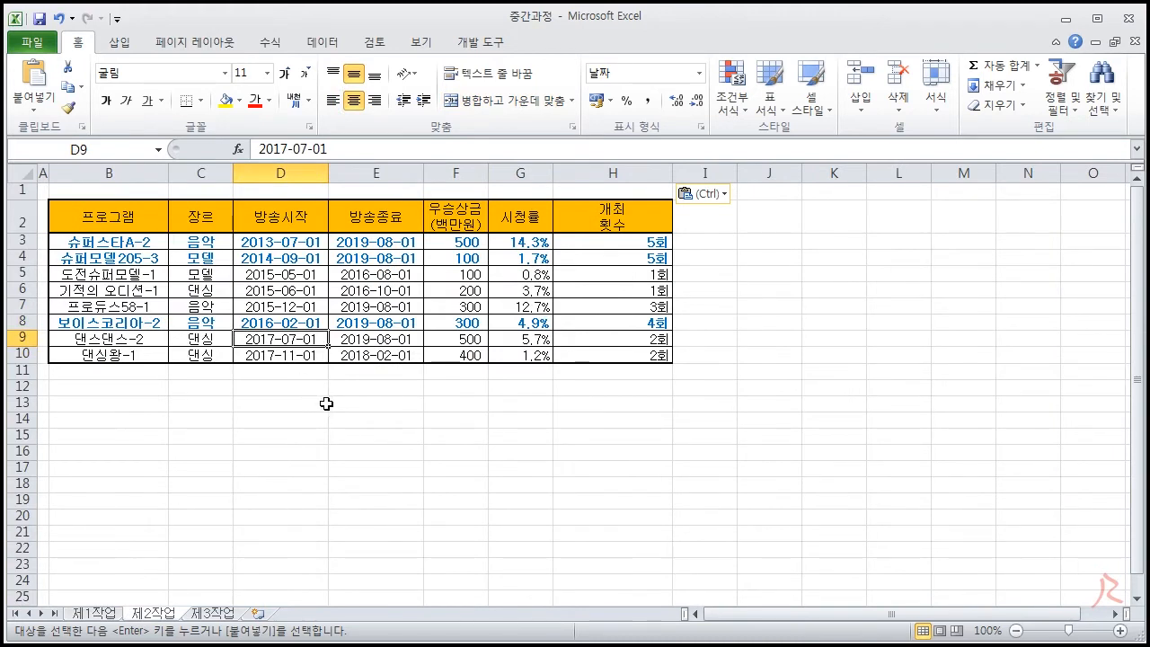
click(359, 401)
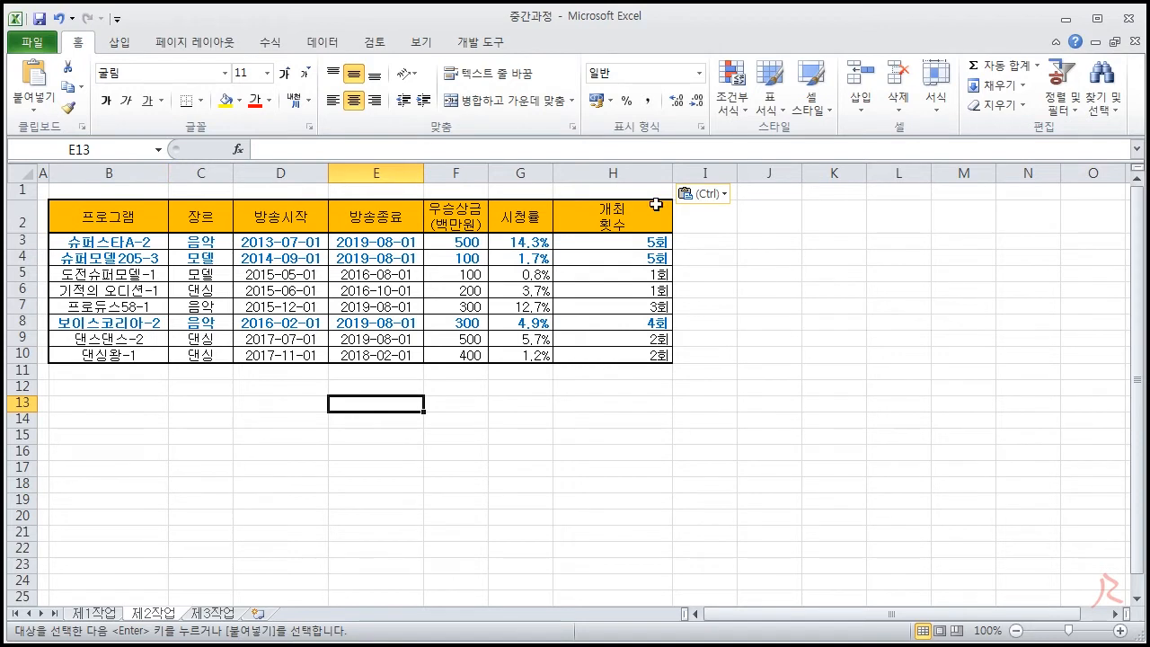
click(494, 424)
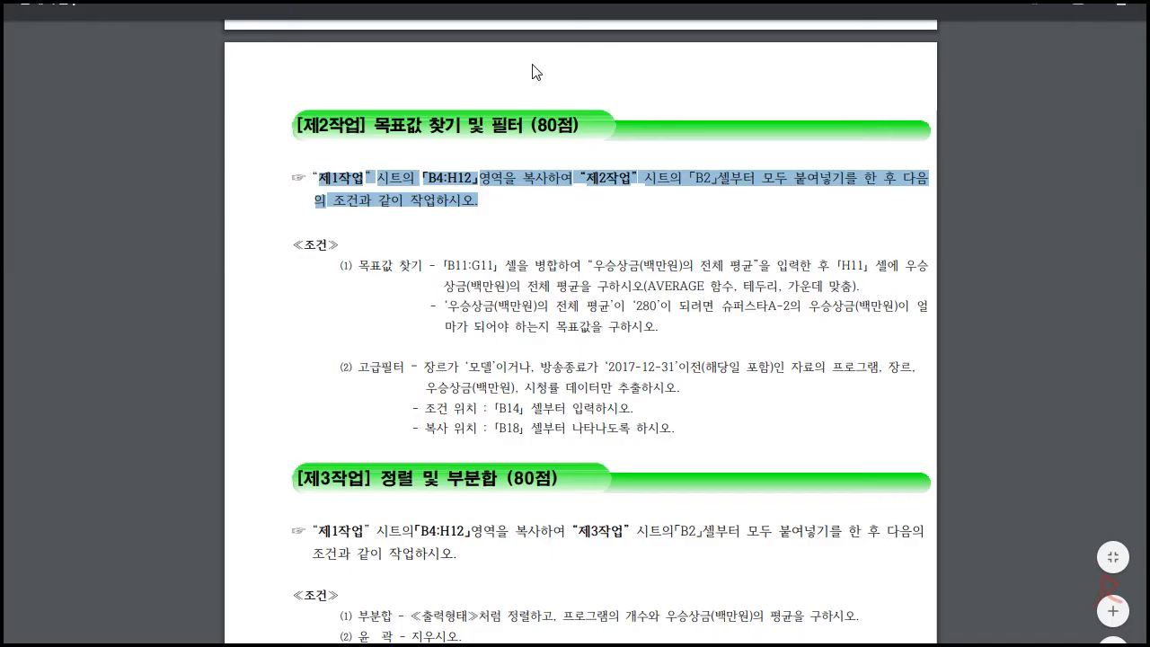
Read the 목표값 찾기 conditions of 제2작업, including the B11:G11 merge, label text, H11 average and its formatting.
click(451, 278)
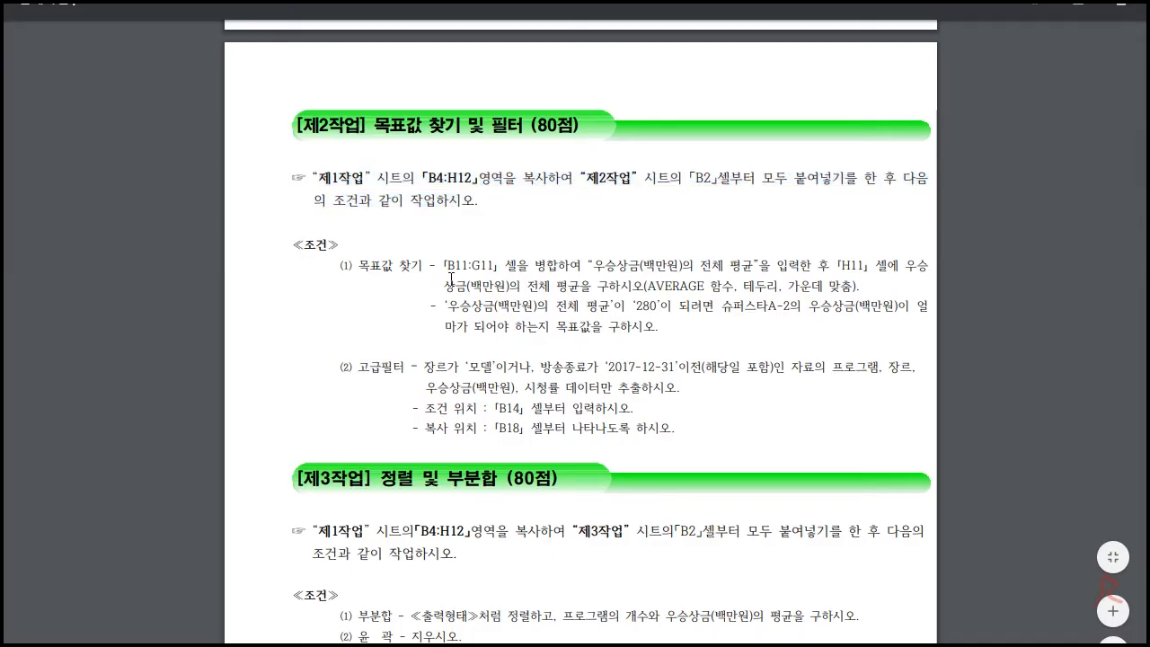
drag(452, 304, 666, 328)
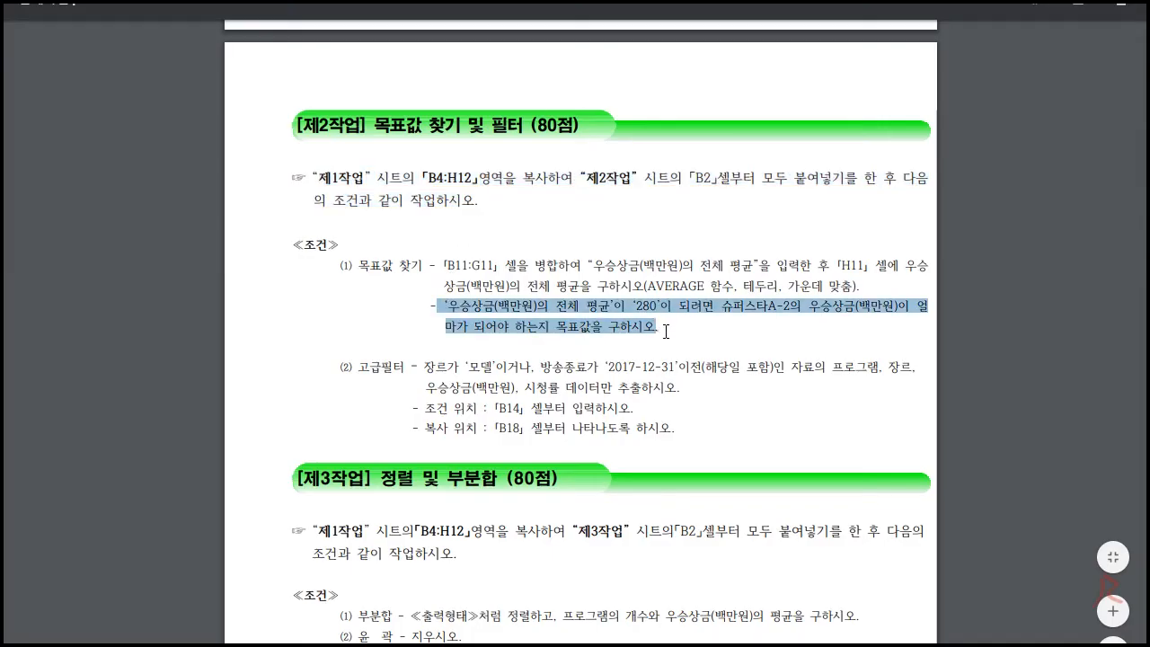
drag(860, 284, 450, 271)
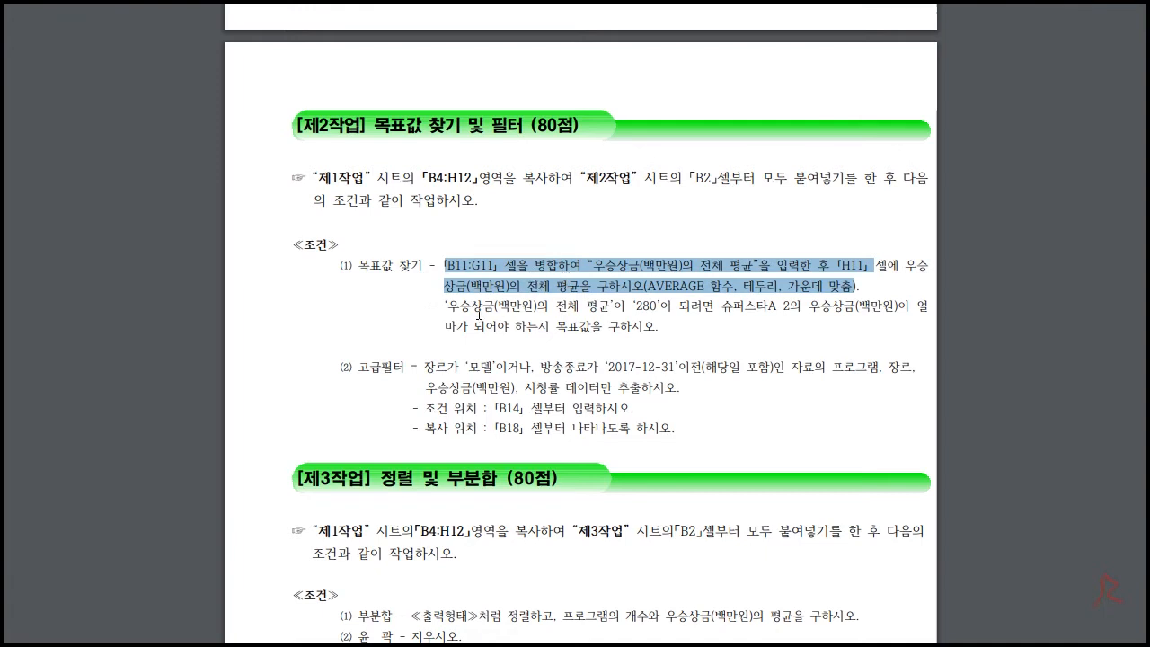
click(806, 273)
drag(861, 286, 443, 265)
click(521, 268)
drag(600, 268, 745, 274)
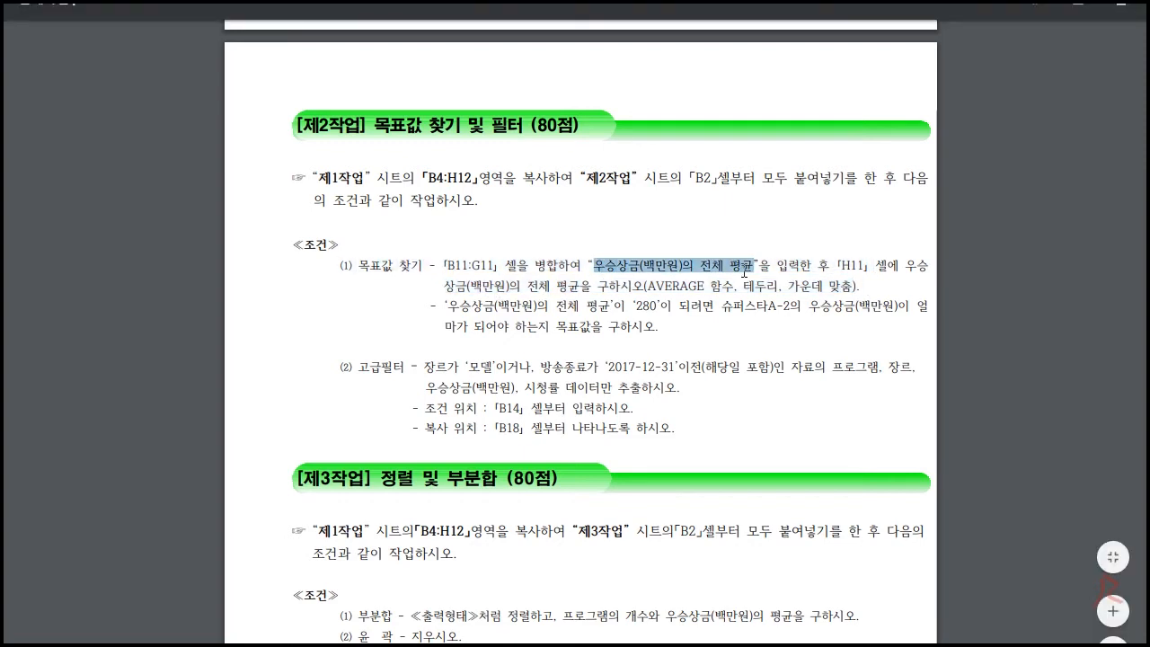
drag(468, 286, 854, 286)
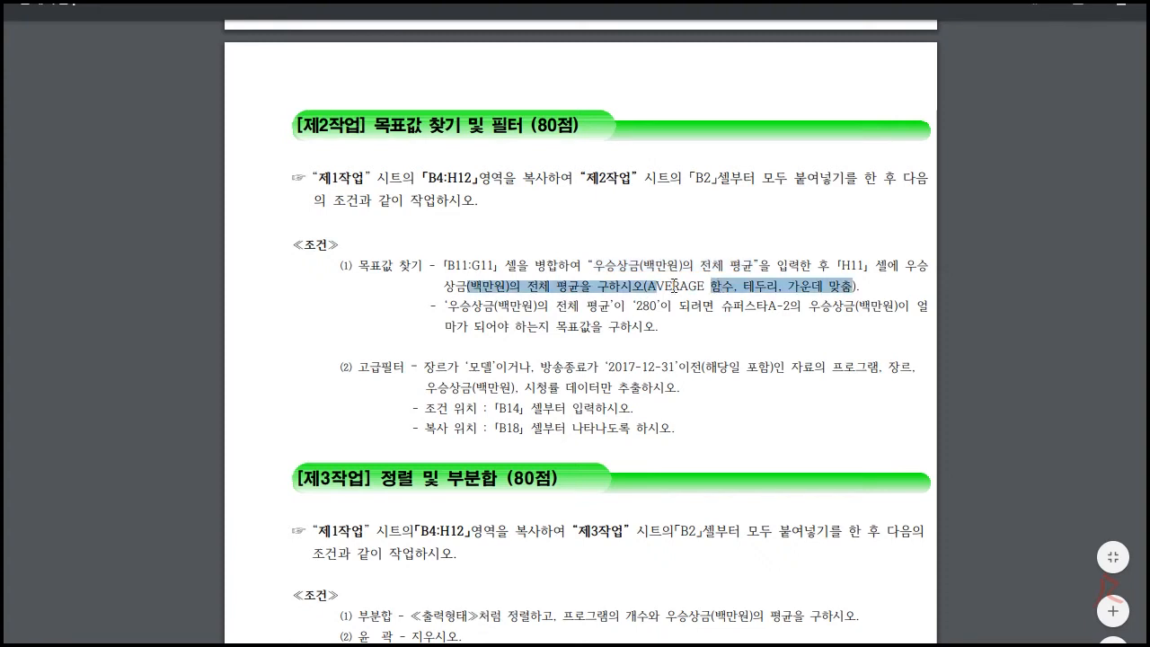
click(658, 269)
drag(597, 266, 749, 259)
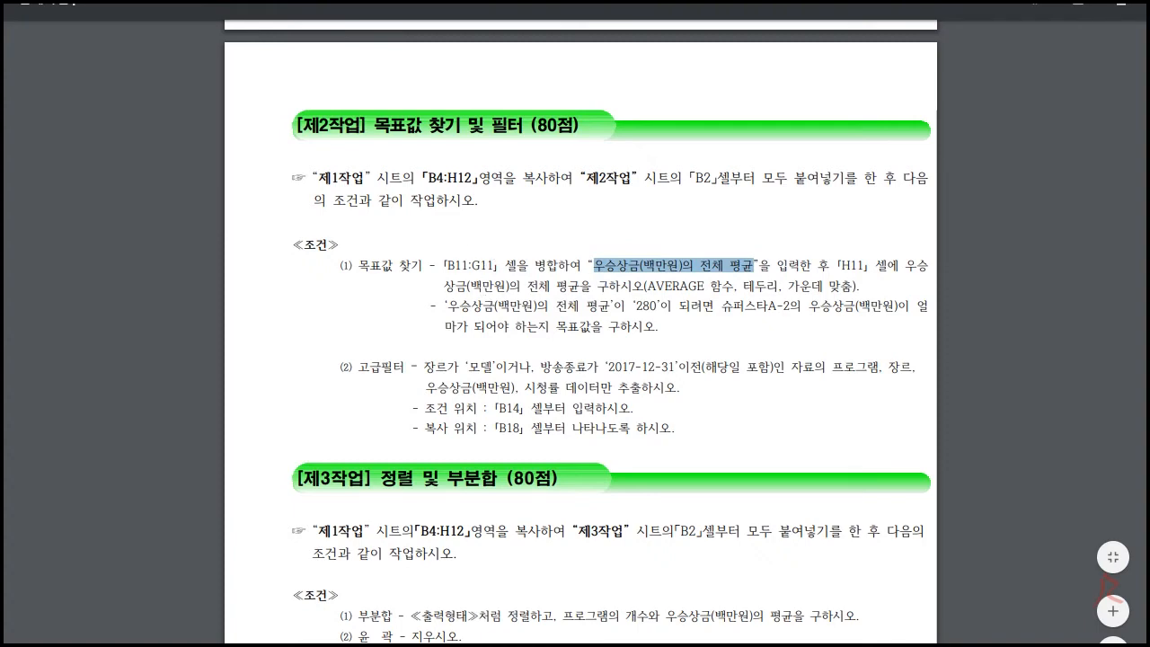
Switch to Excel and merge and center cells B11:G11 on the 제2작업 sheet.
key(alt+Tab)
drag(87, 371, 496, 372)
click(506, 100)
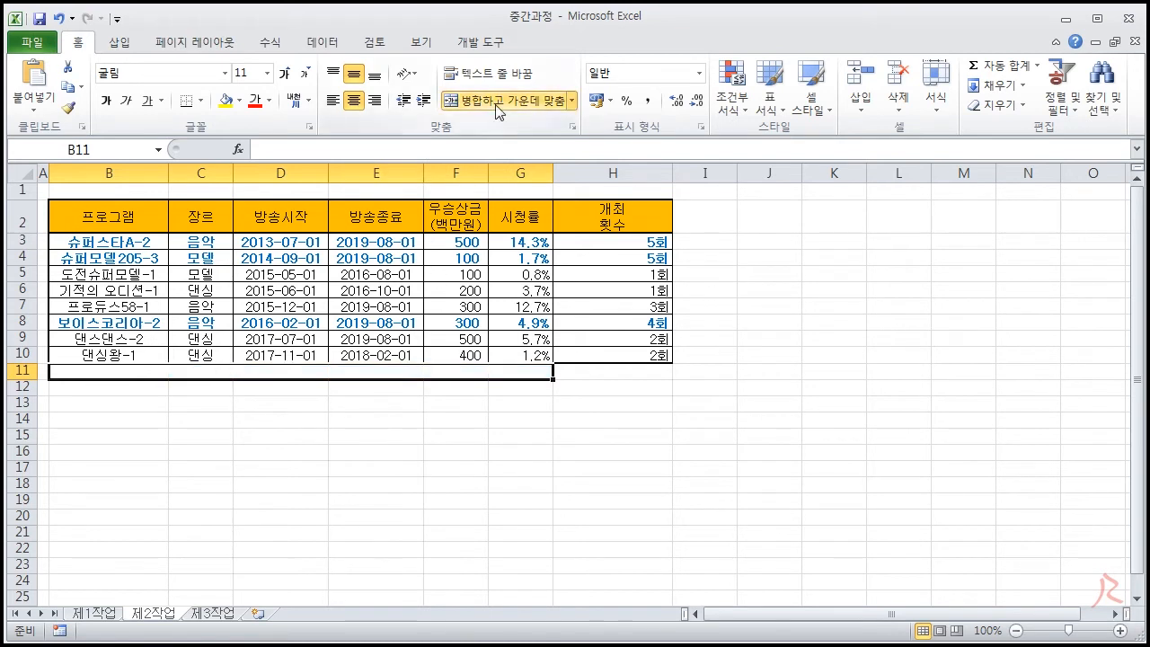
Enter the label 우승상금(백만원)의 전체 평균 in the merged cell B11.
double_click(357, 369)
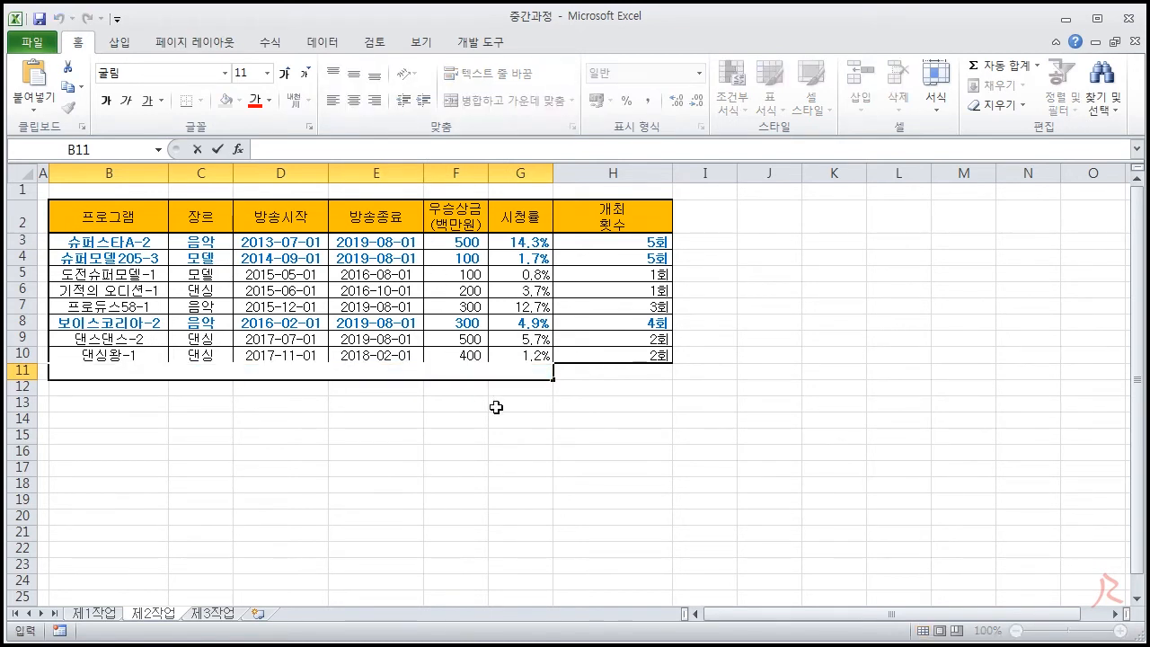
text(우승상금 백만원 의 전체 평균)
click(309, 371)
text(()
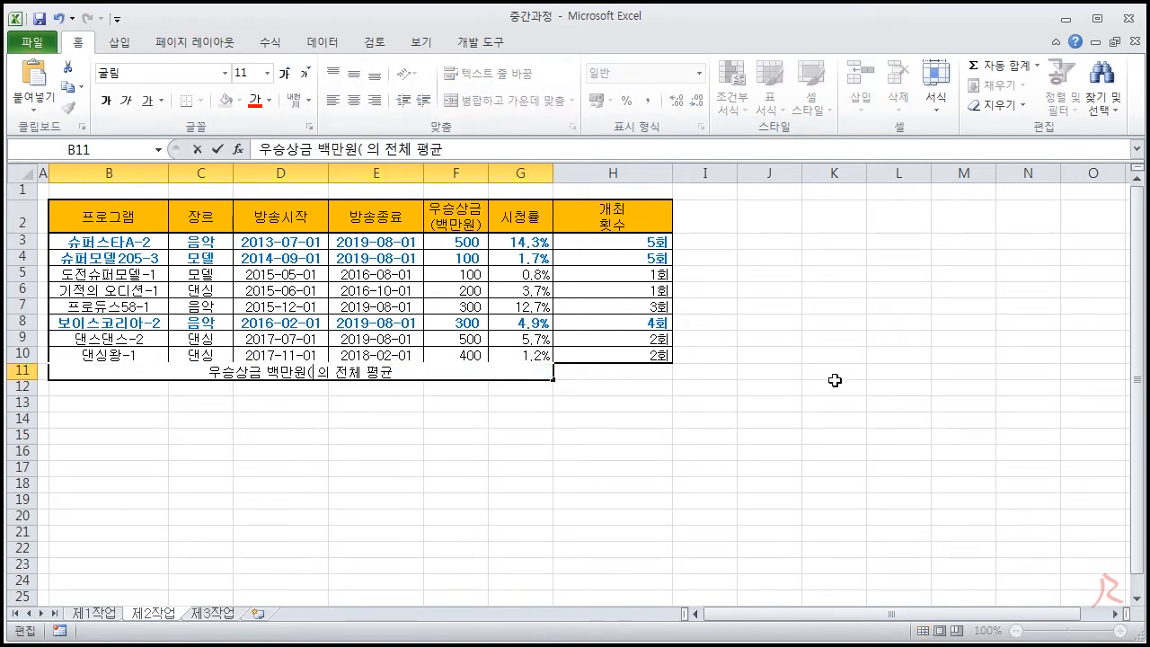
key(BackSpace)
text(()
key(BackSpace)
key(Delete)
text())
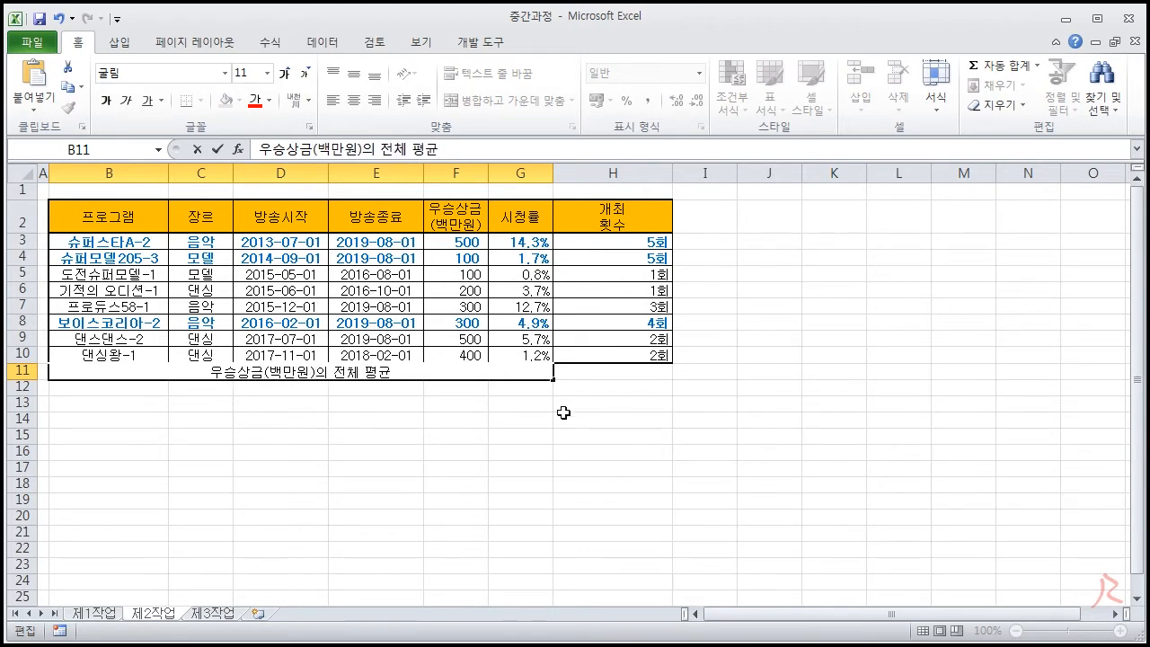
Check the H11 instruction in the exam paper and enter =AVERAGE(F3:F10) in cell H11.
click(618, 372)
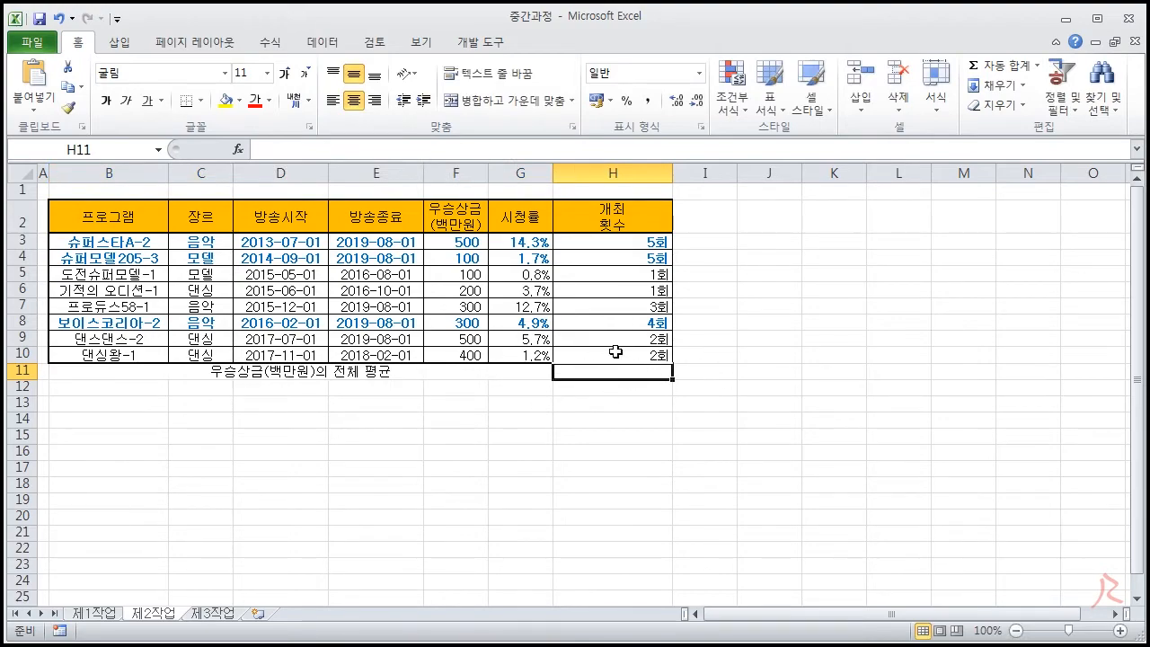
key(alt+Tab)
drag(837, 265, 861, 267)
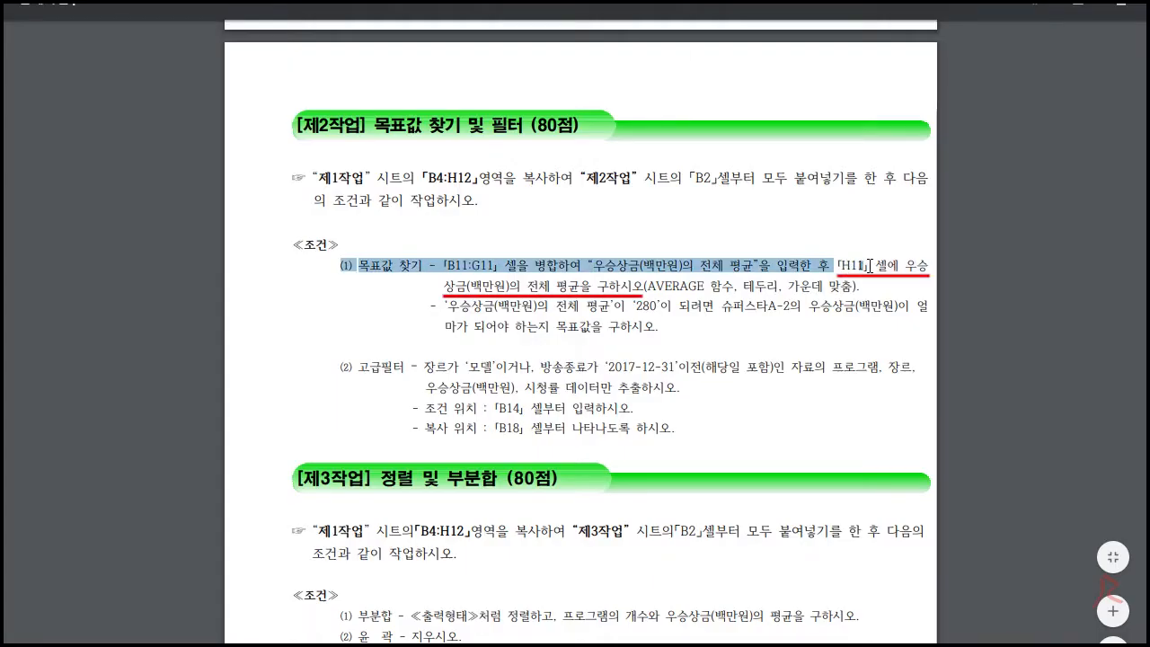
click(869, 266)
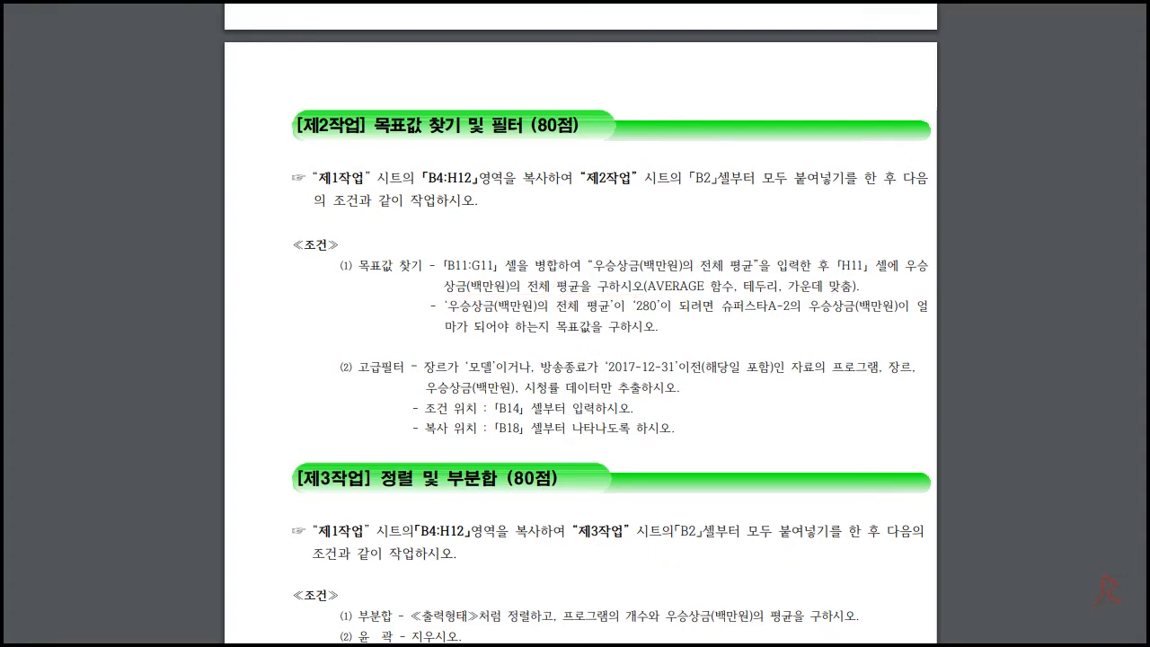
key(alt+Tab)
text(ave)
key(BackSpace)
key(BackSpace)
text(=average()
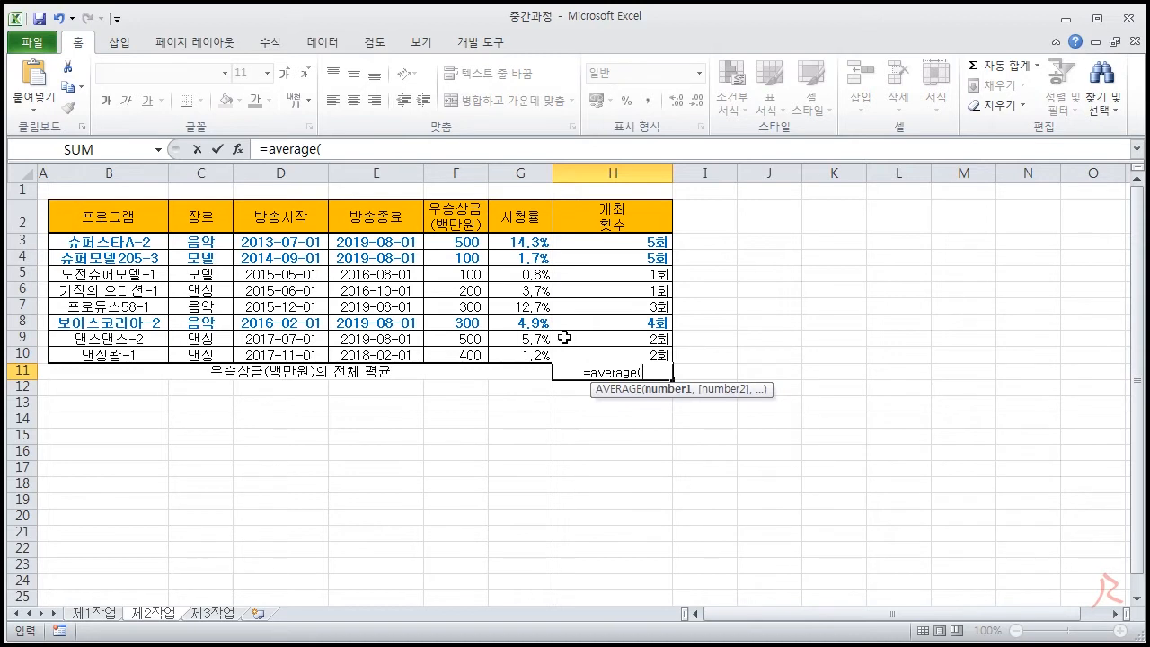
drag(445, 237, 446, 353)
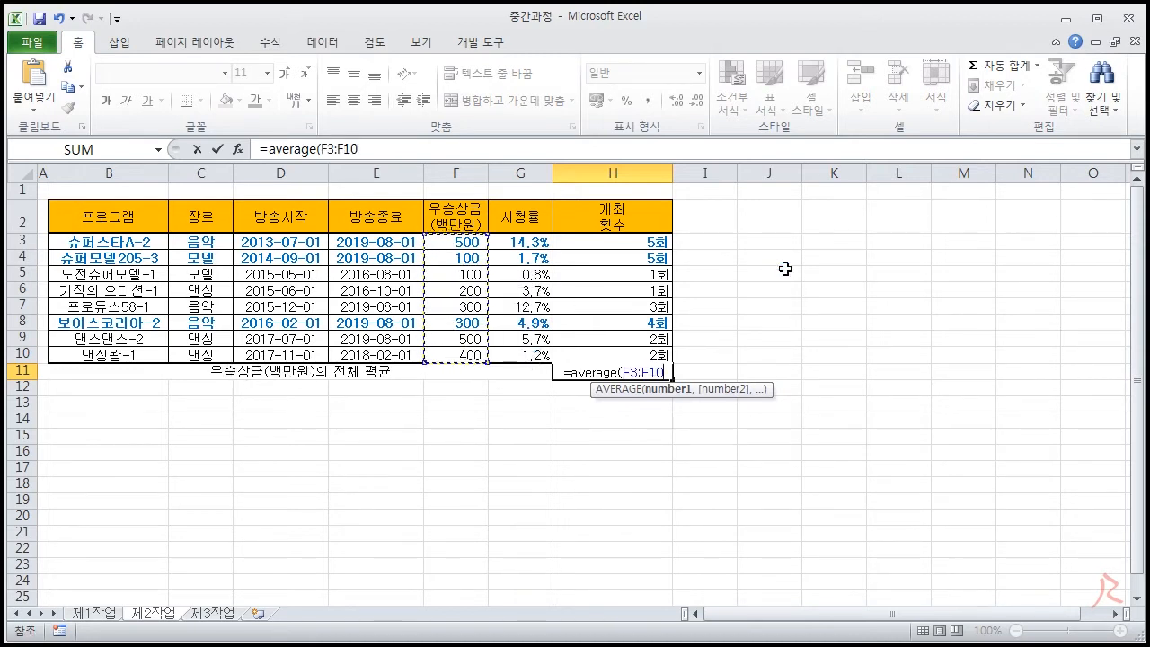
text())
key(Return)
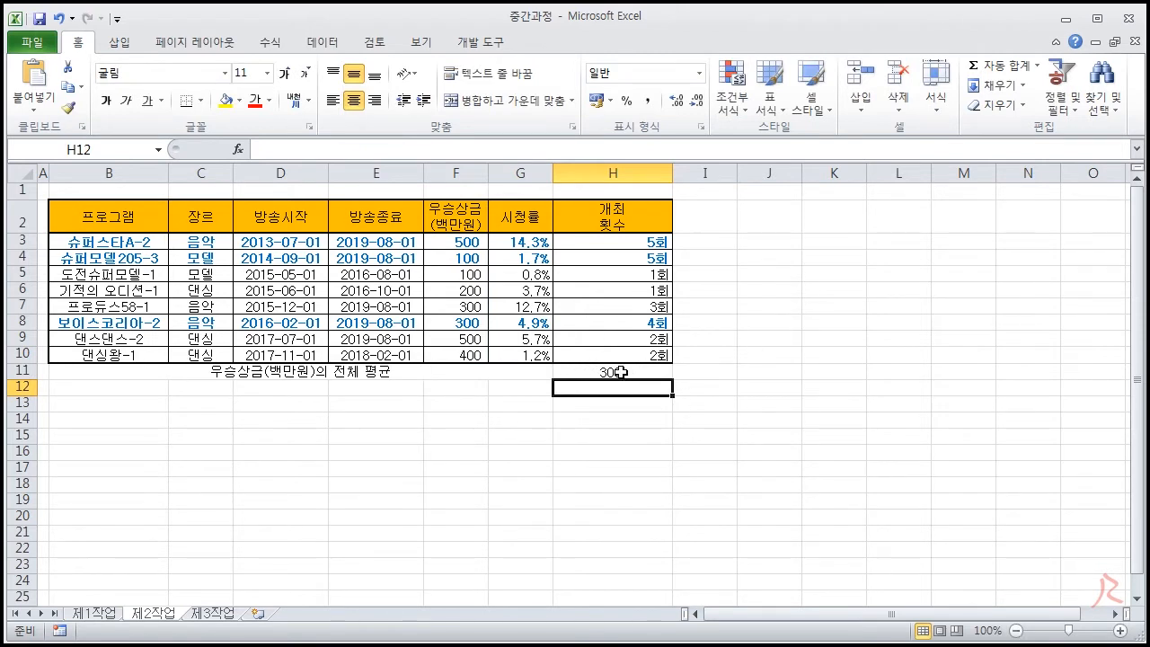
Apply all borders (모든 테두리) to the average row, B11:H11.
drag(621, 372, 478, 372)
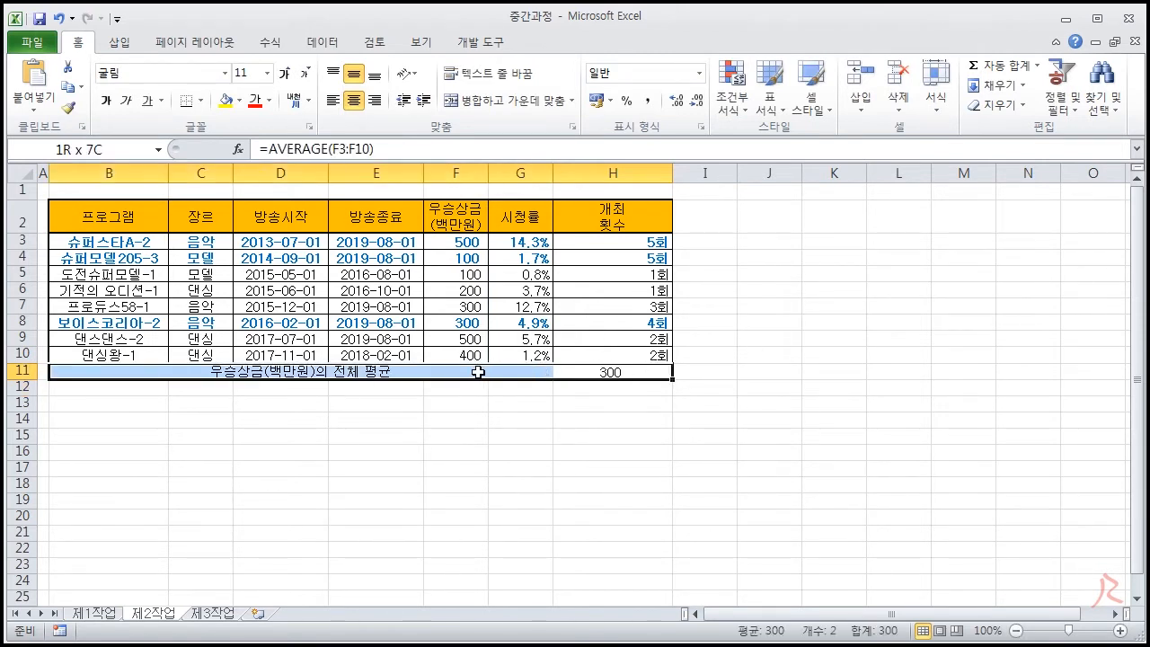
click(201, 100)
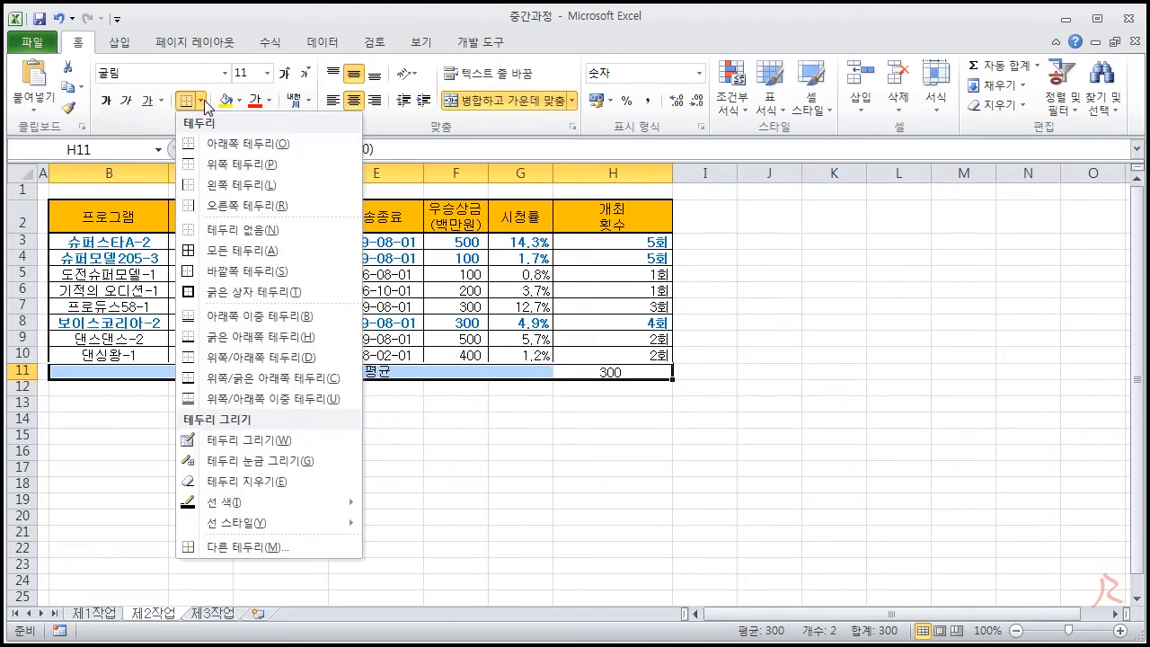
click(235, 253)
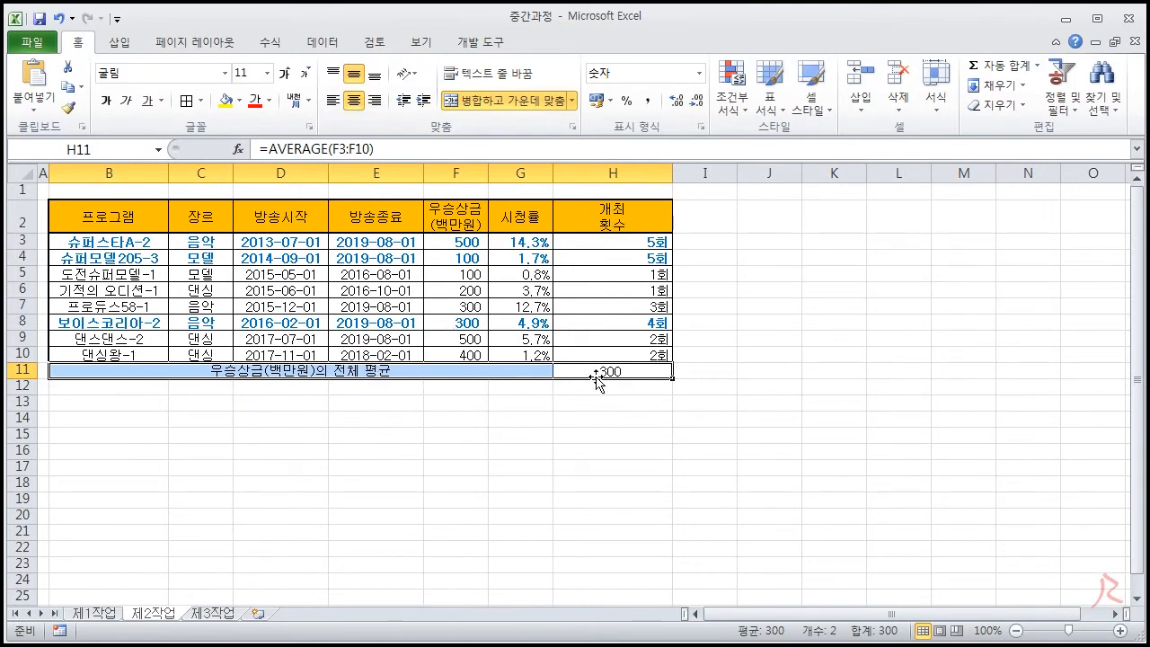
Compare center and right alignment for the average in H11 and leave it right-aligned.
click(640, 371)
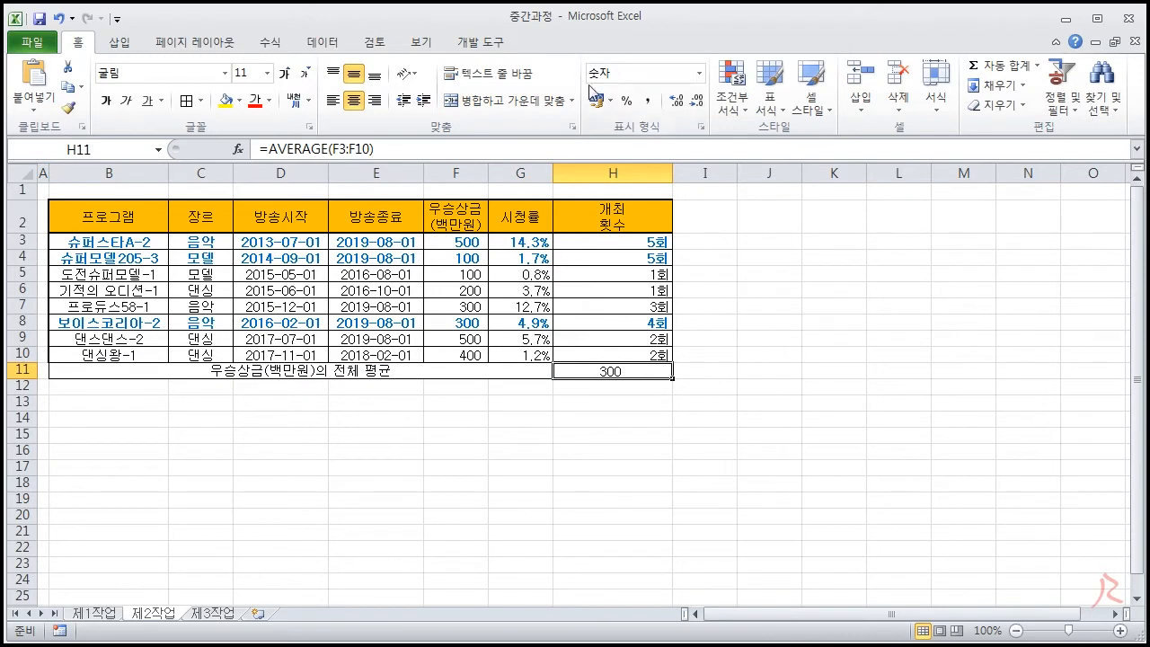
click(375, 100)
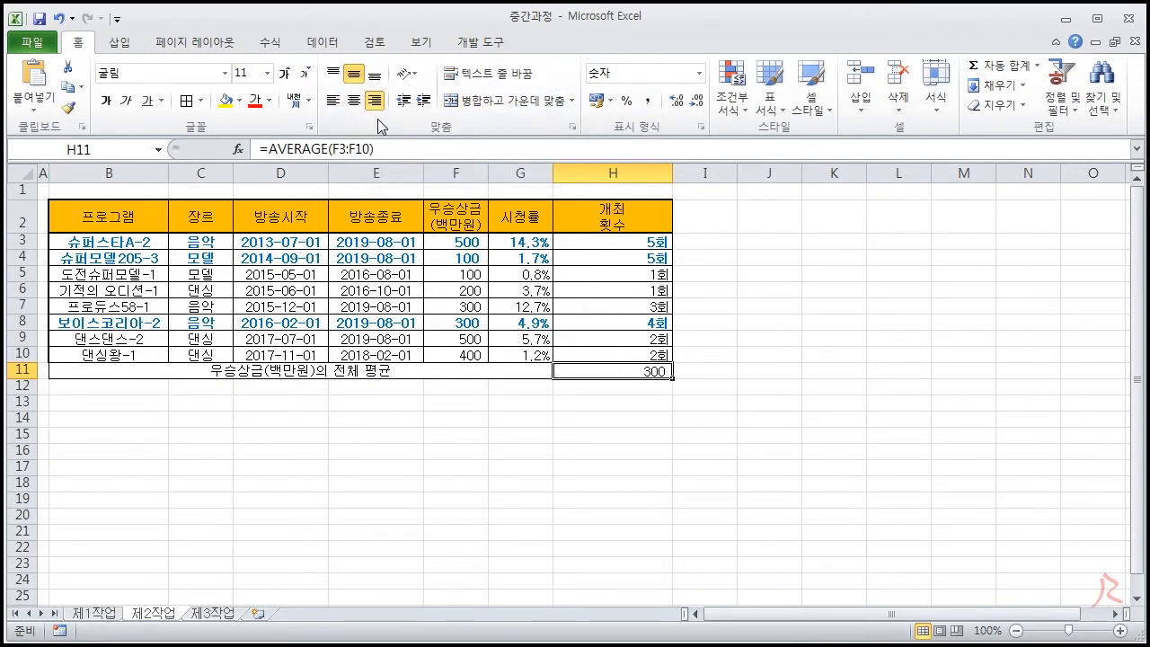
click(354, 101)
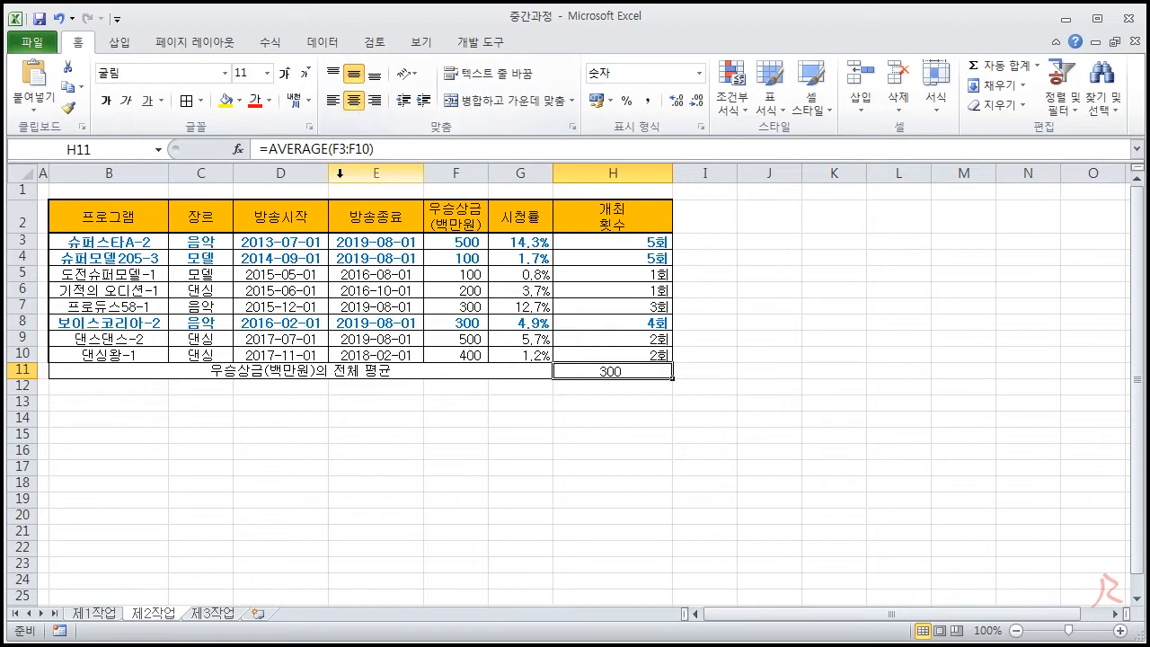
click(376, 102)
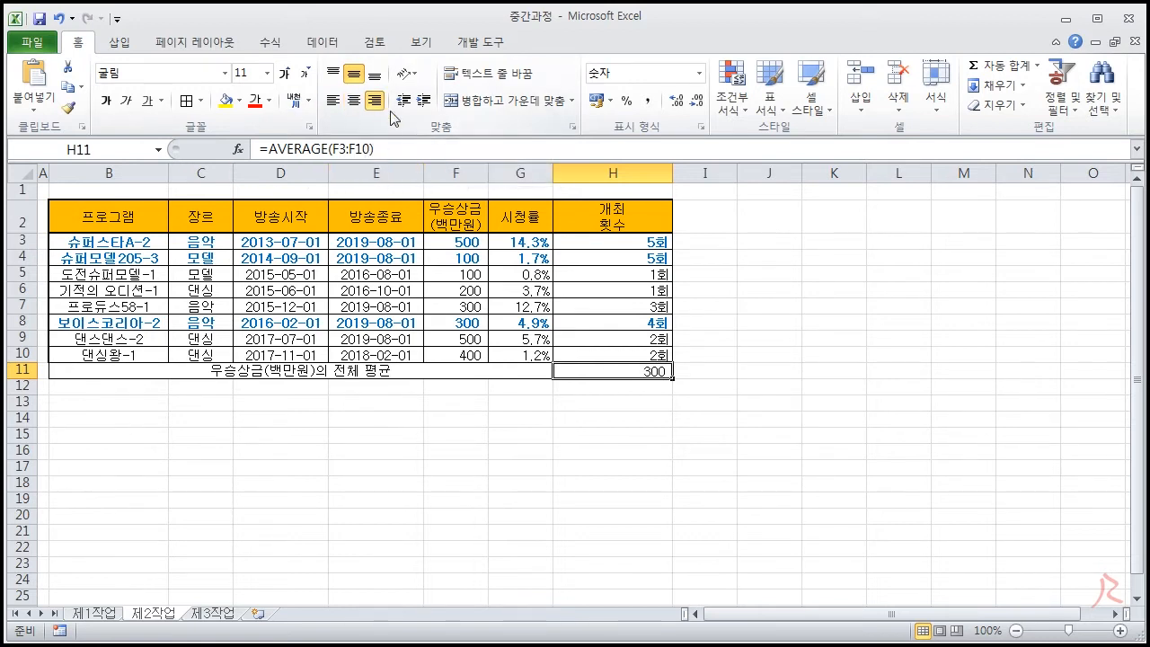
click(622, 436)
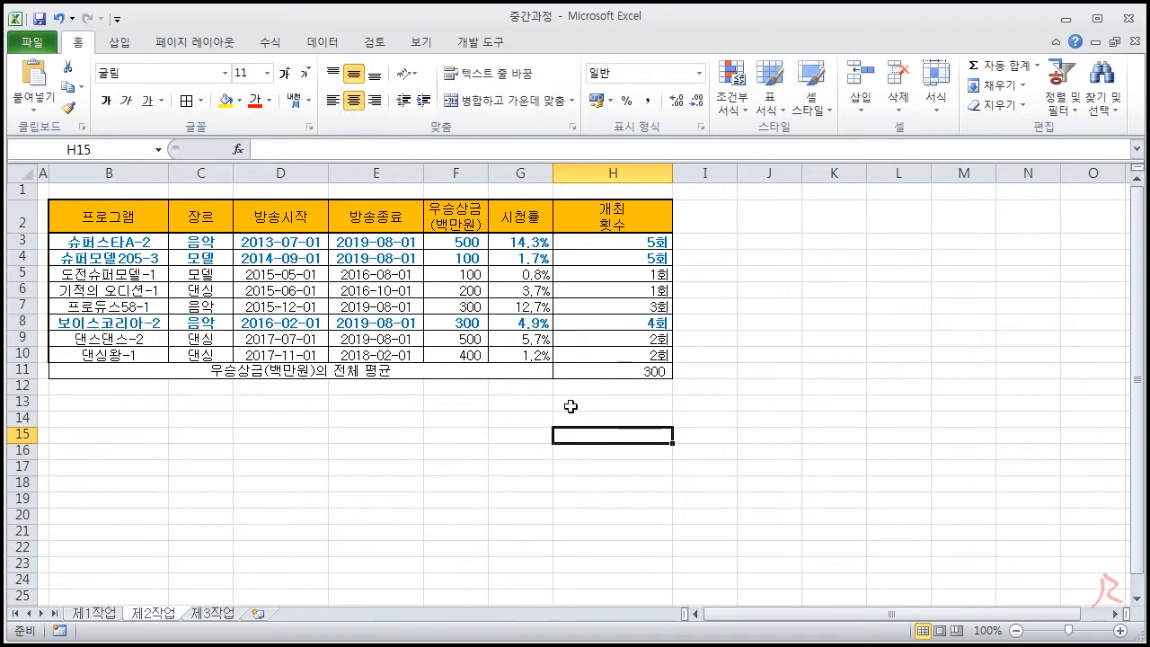
Reread the goal seek condition, then start 목표값 찾기 in Excel with H11 as the formula cell and 280 as the target value.
click(402, 417)
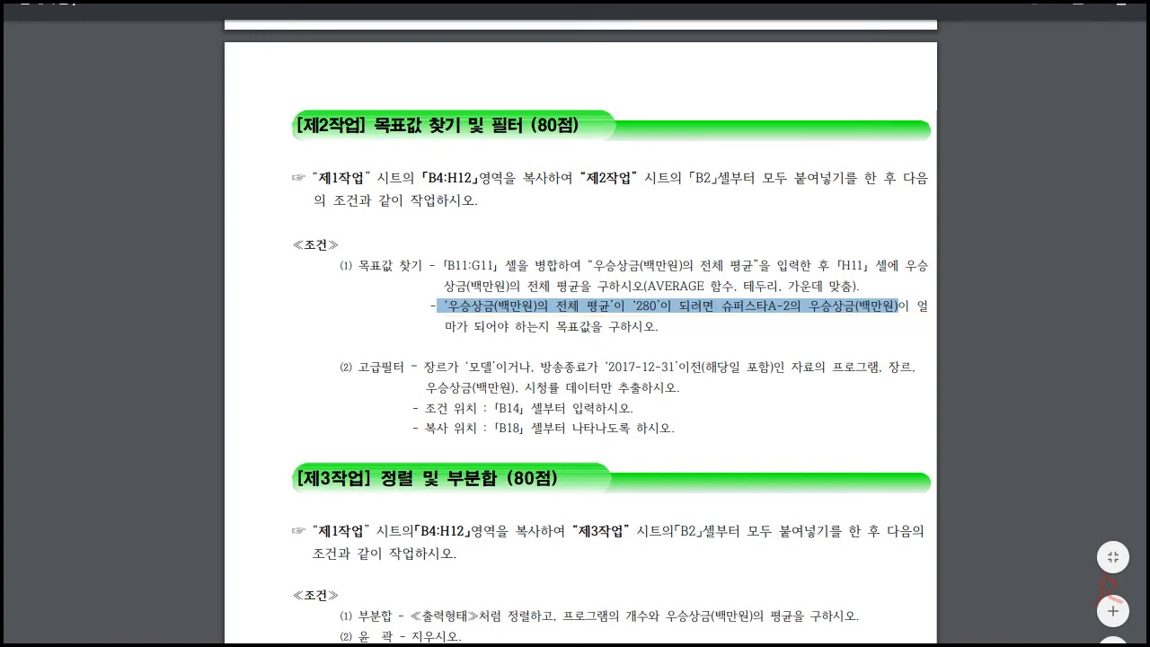
key(alt+Tab)
click(324, 43)
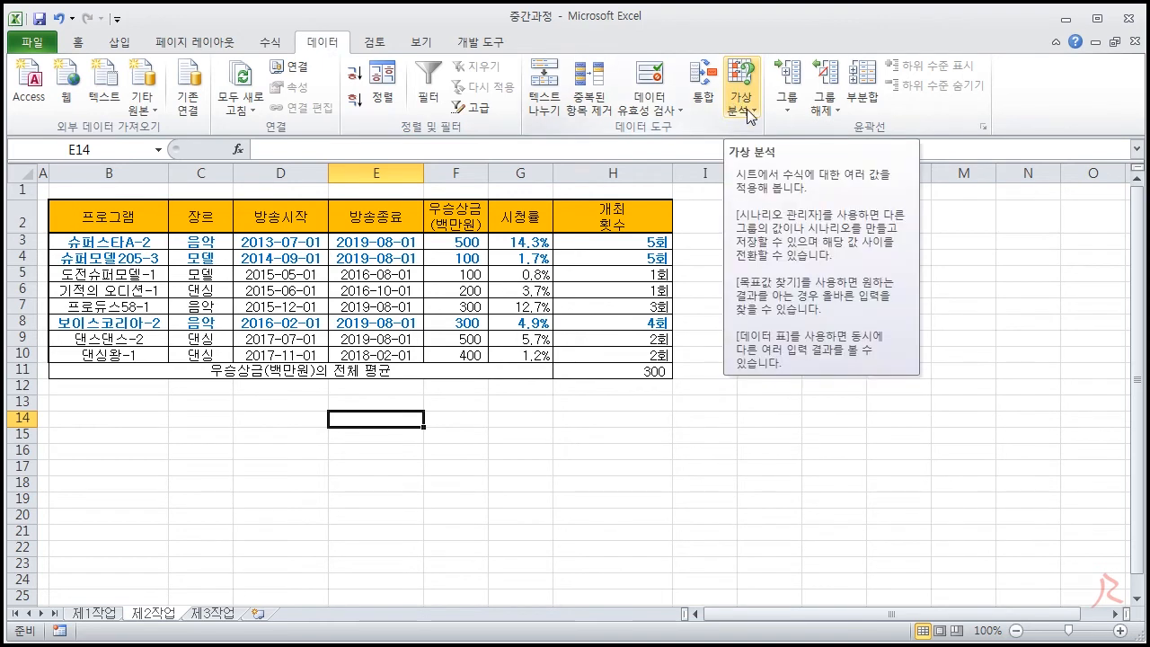
click(520, 440)
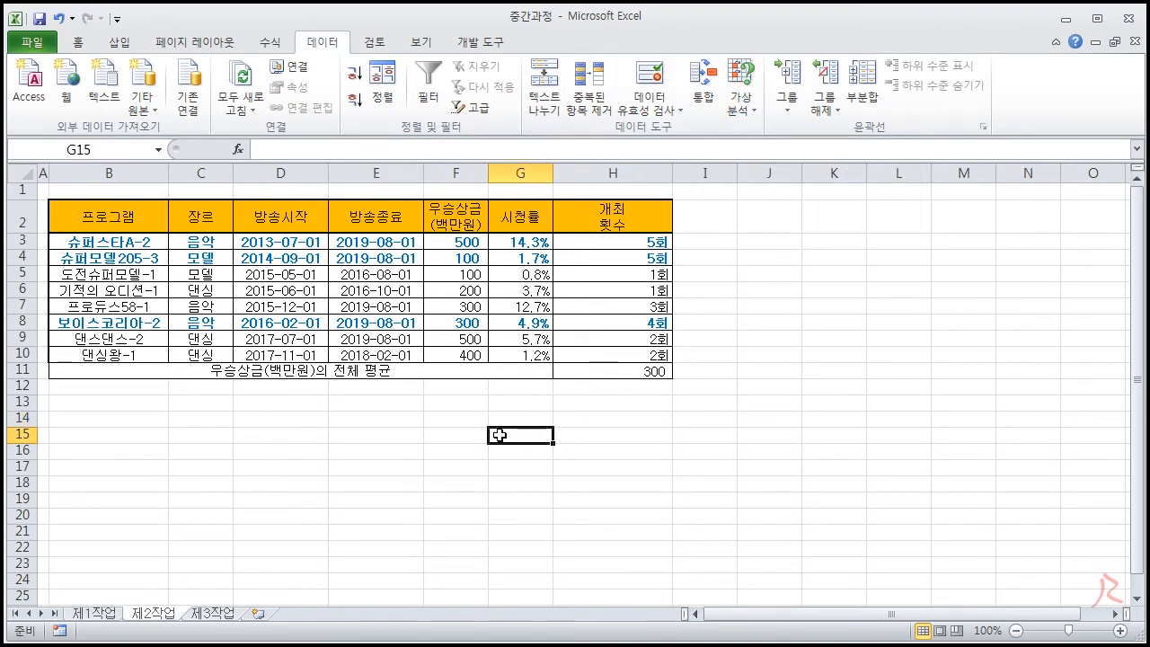
click(736, 126)
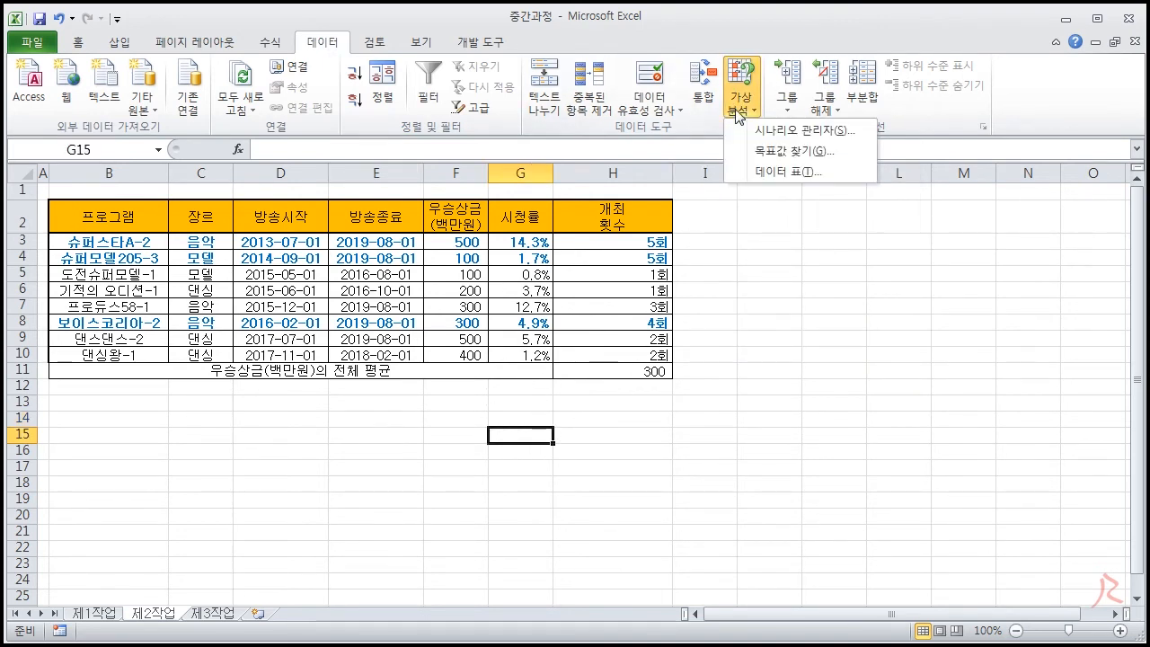
click(752, 155)
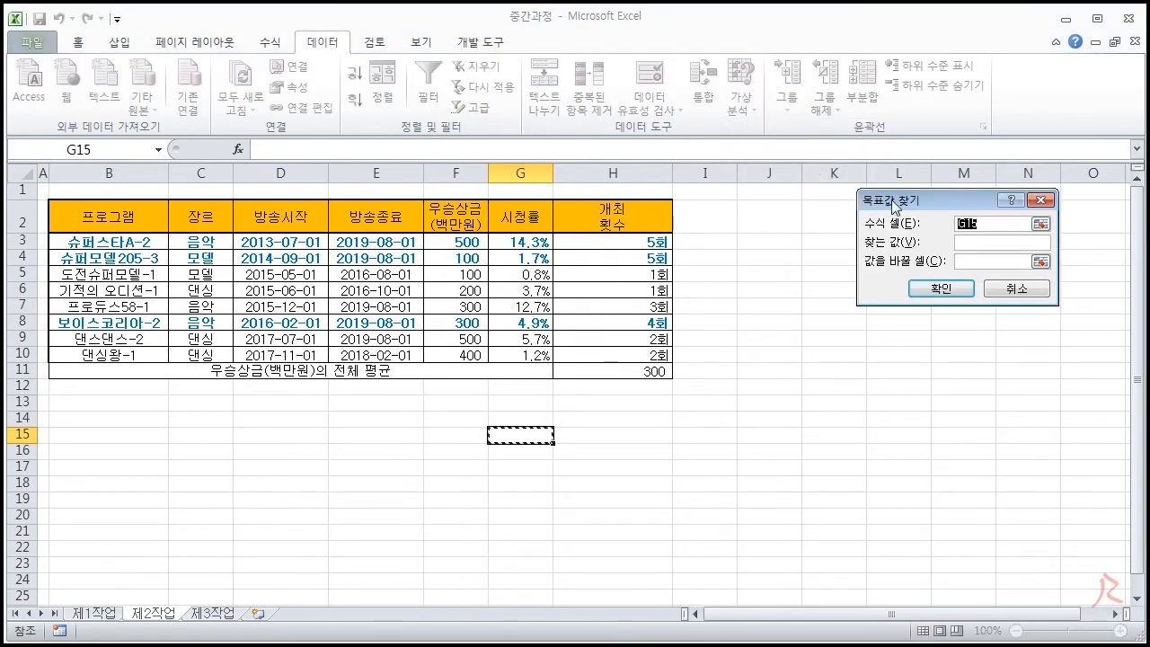
drag(894, 201, 788, 178)
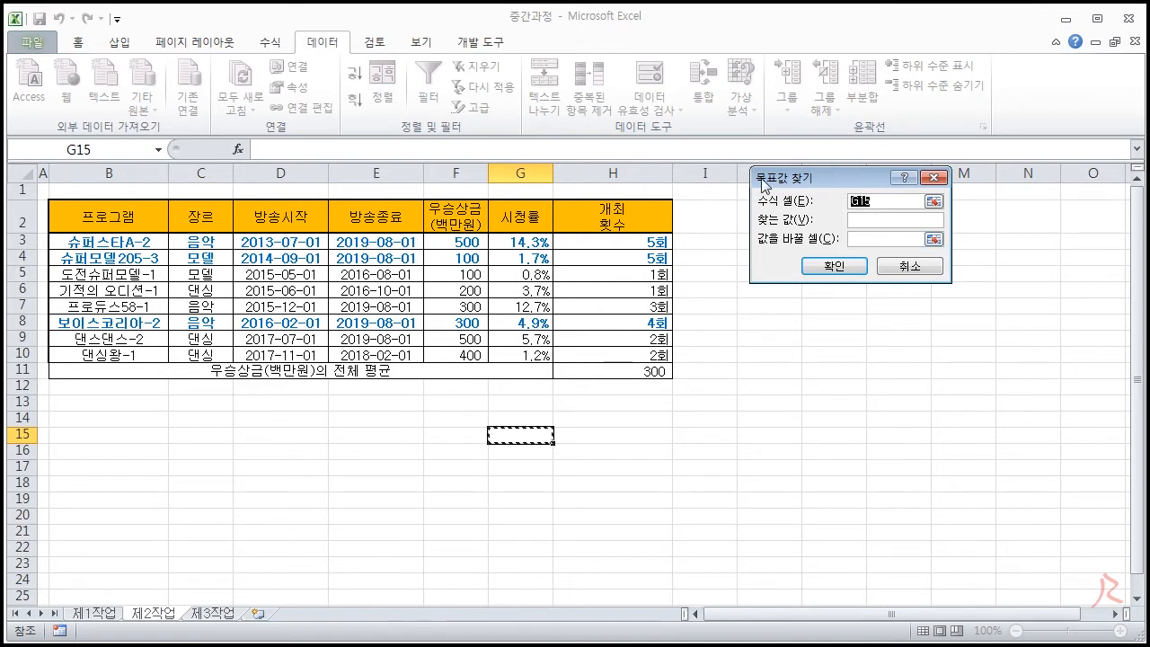
click(649, 372)
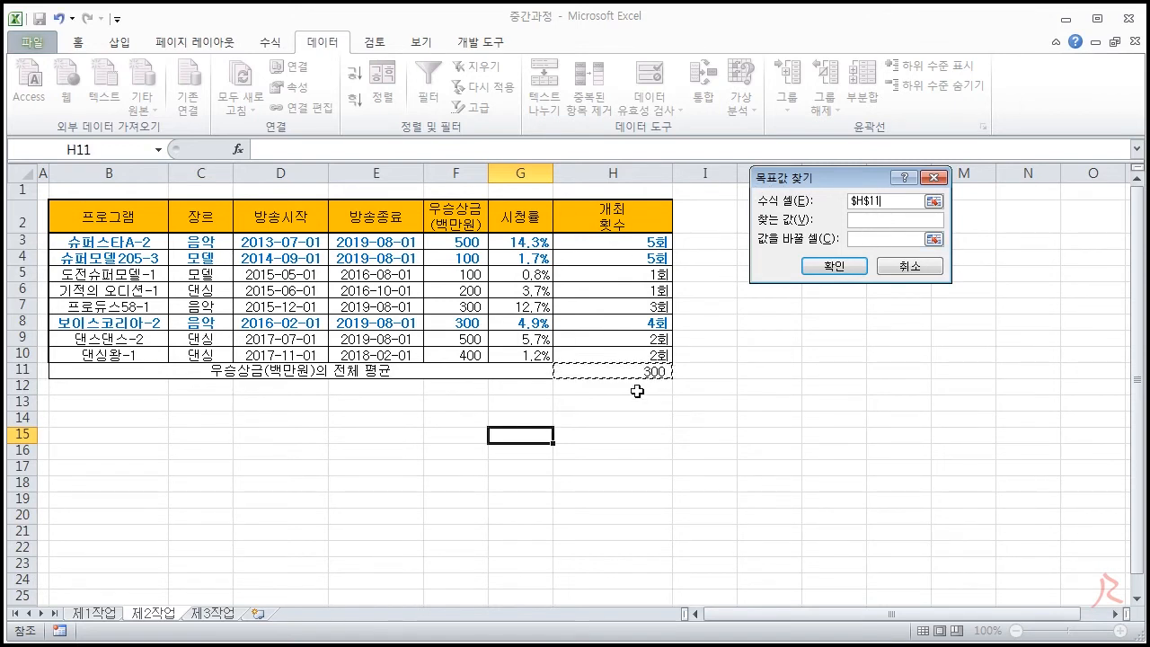
click(863, 218)
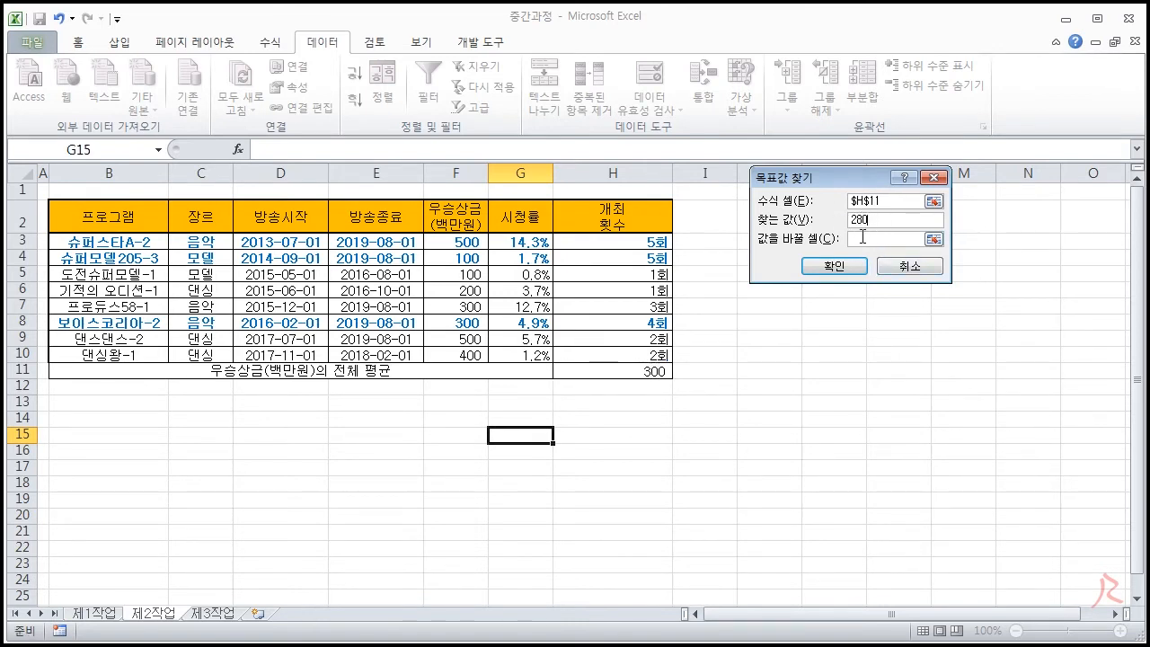
Set F3, the 우승상금 of 슈퍼스타A-2, as the changing cell, run the goal seek and accept the solution.
click(863, 237)
click(454, 241)
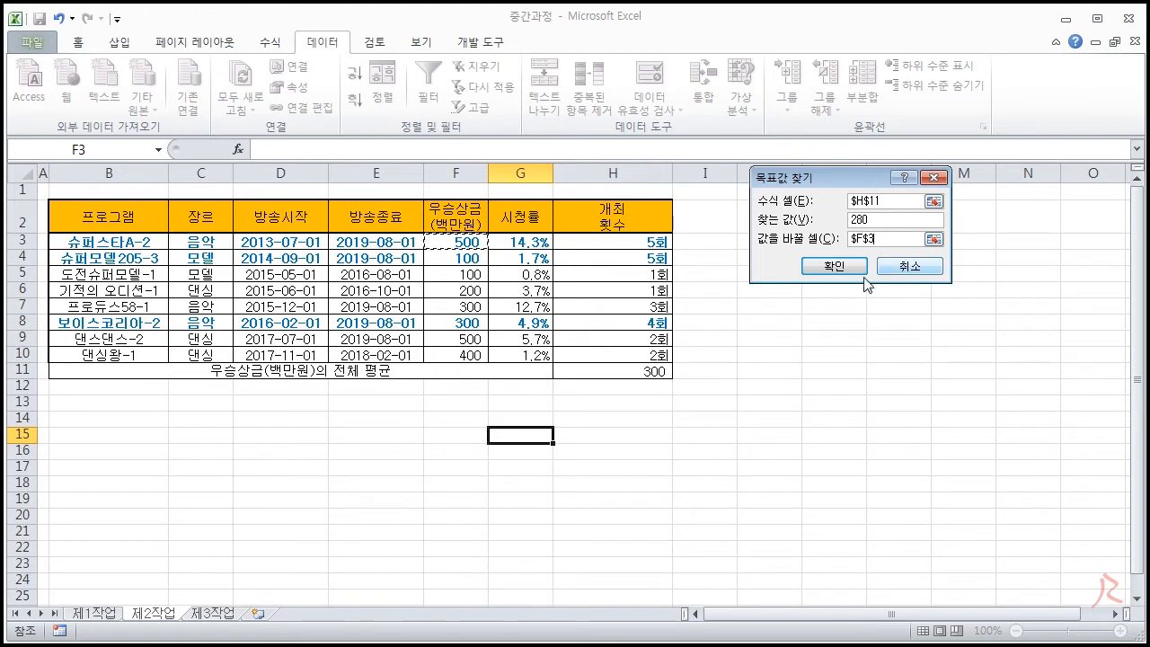
click(842, 268)
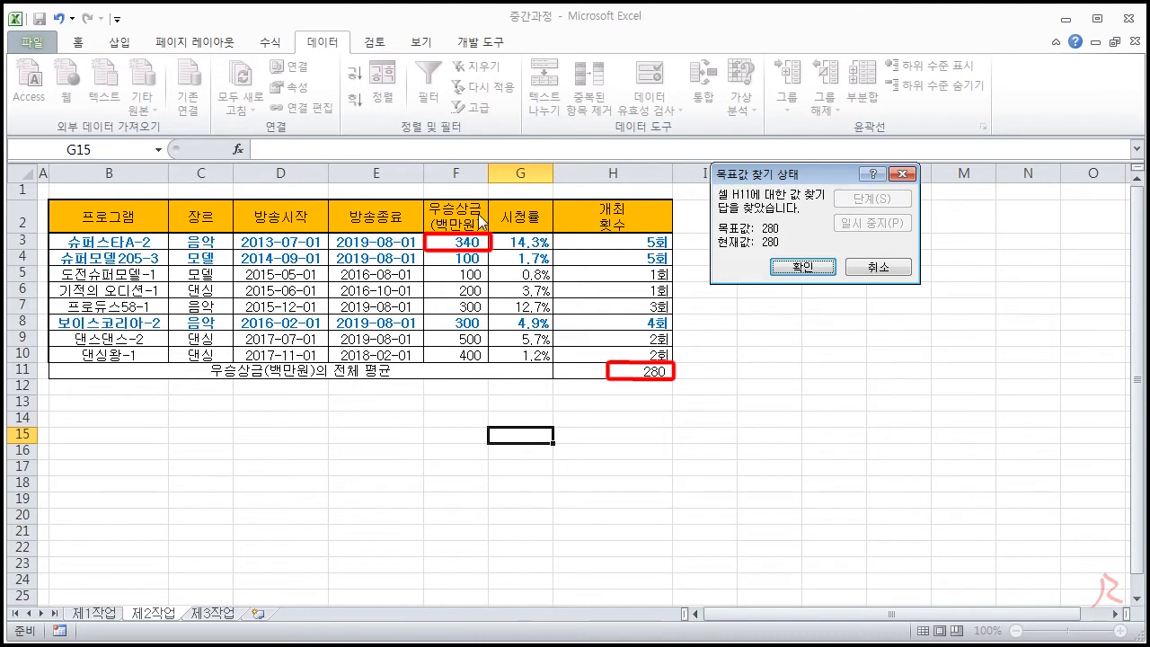
click(791, 268)
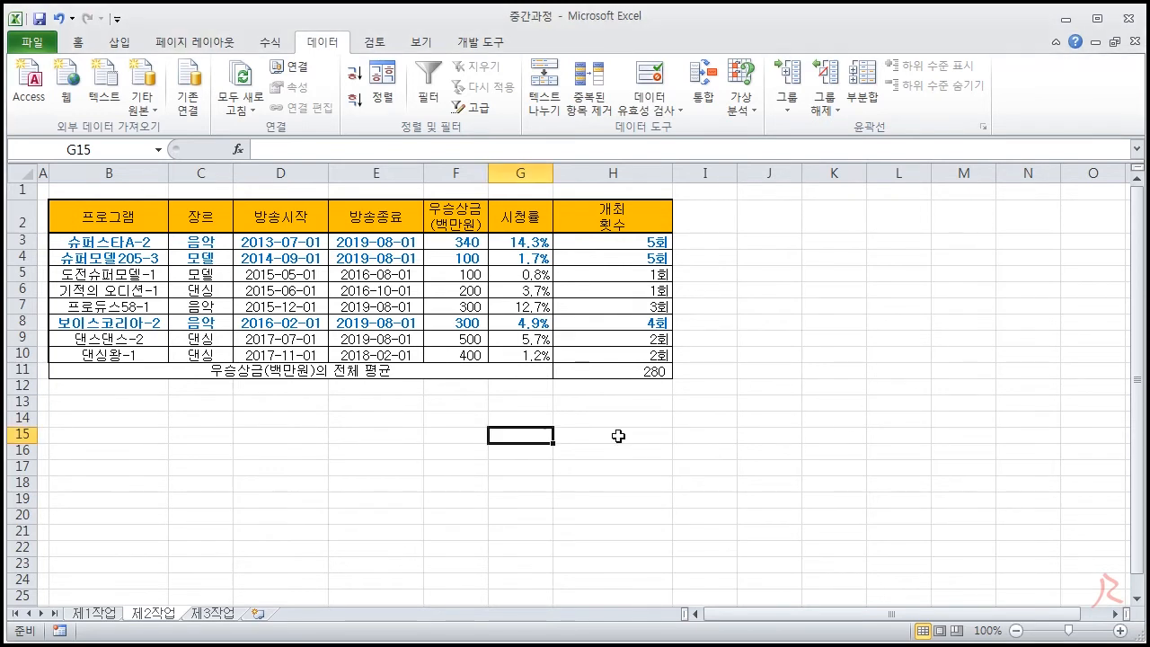
Read the 고급필터 conditions in the exam document, then copy the 장르 header to B14 in Excel.
click(380, 439)
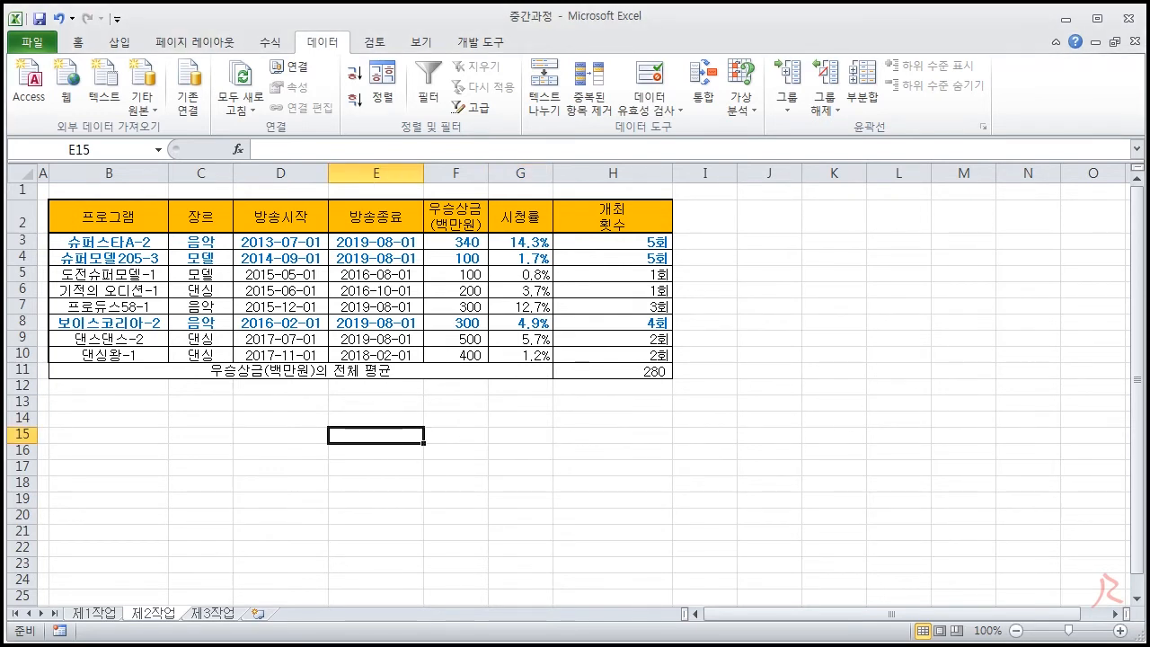
key(alt+Tab)
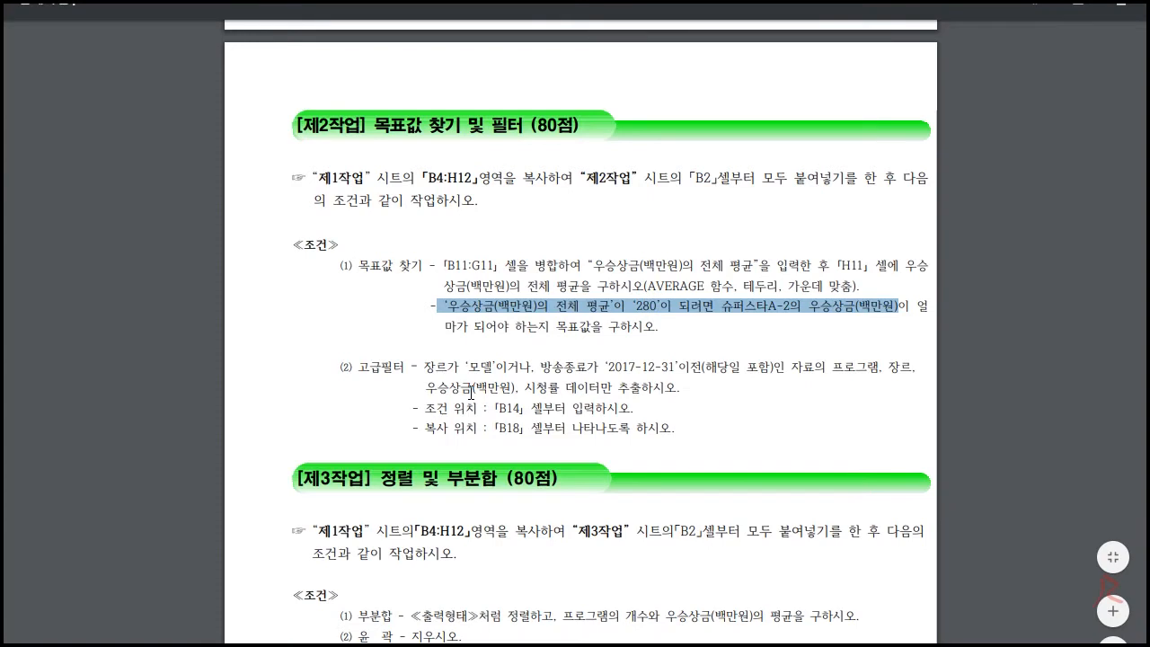
drag(423, 417, 593, 417)
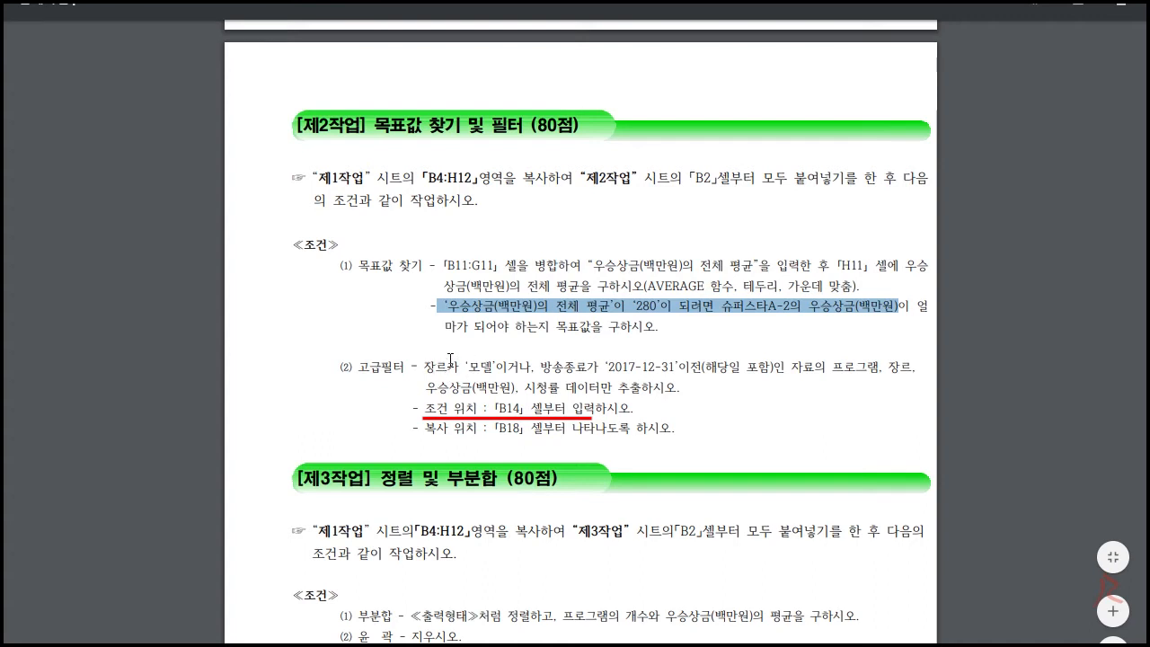
drag(424, 377, 536, 377)
drag(358, 367, 516, 368)
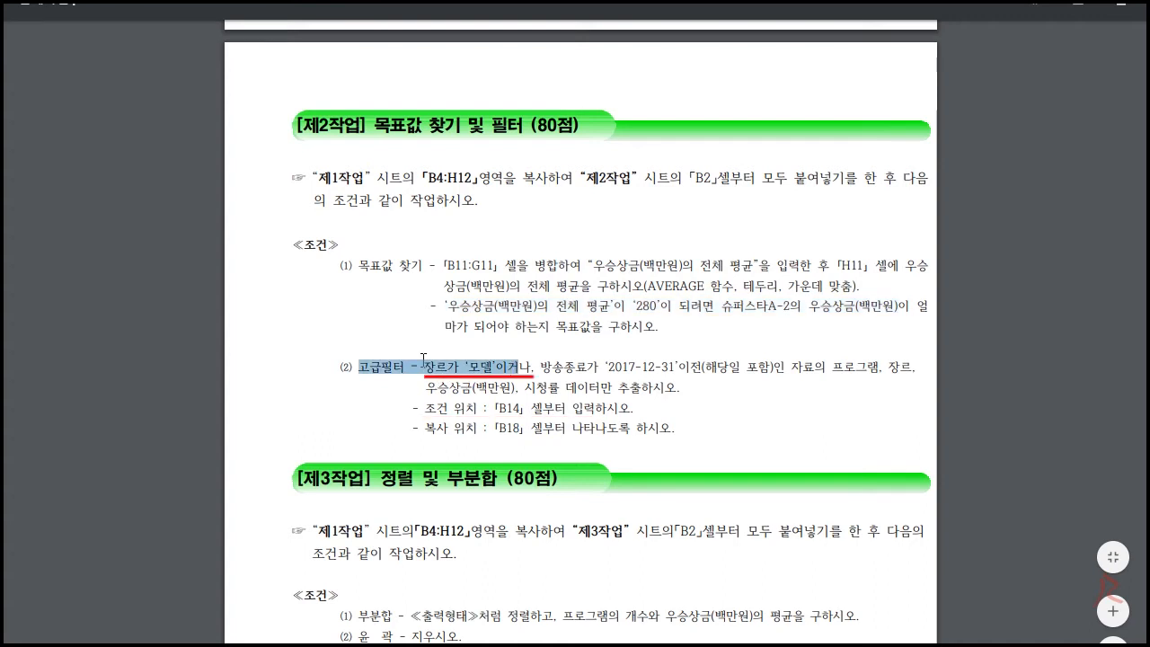
key(alt+Tab)
click(201, 217)
key(ctrl+c)
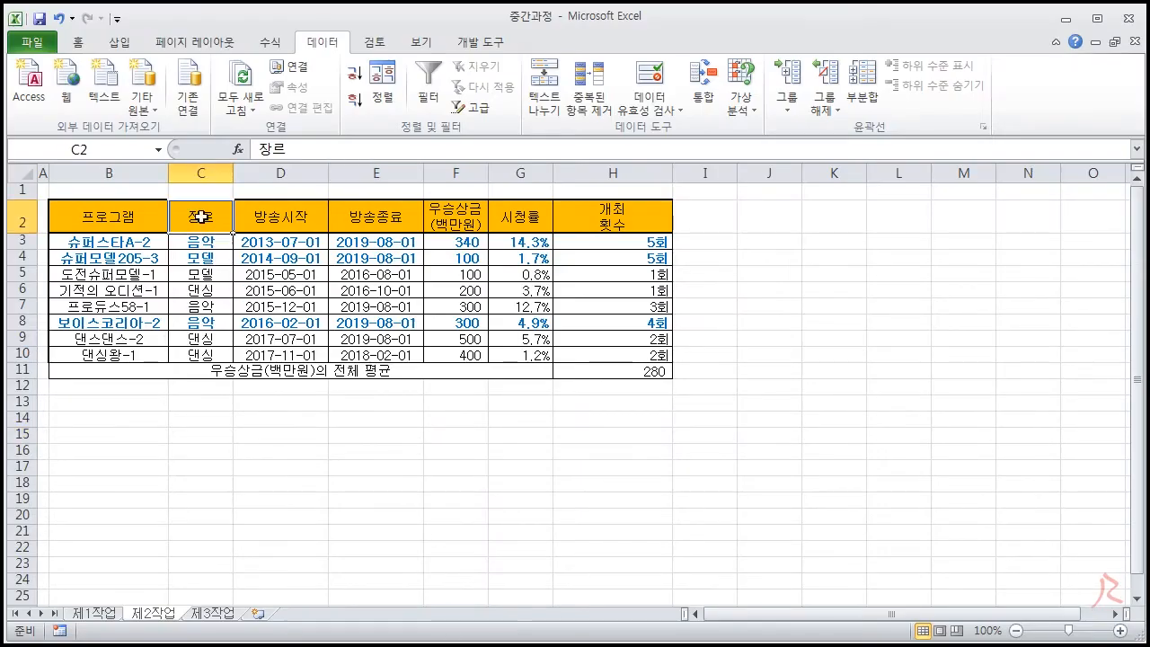
click(94, 421)
key(ctrl+v)
Copy 모델 from C4 into B15 beneath the 장르 criteria header.
click(226, 259)
key(ctrl+c)
click(153, 436)
key(ctrl+v)
Reread the 방송종료 condition in the exam document, then copy the 방송종료 header from E2 in Excel.
key(alt+Tab)
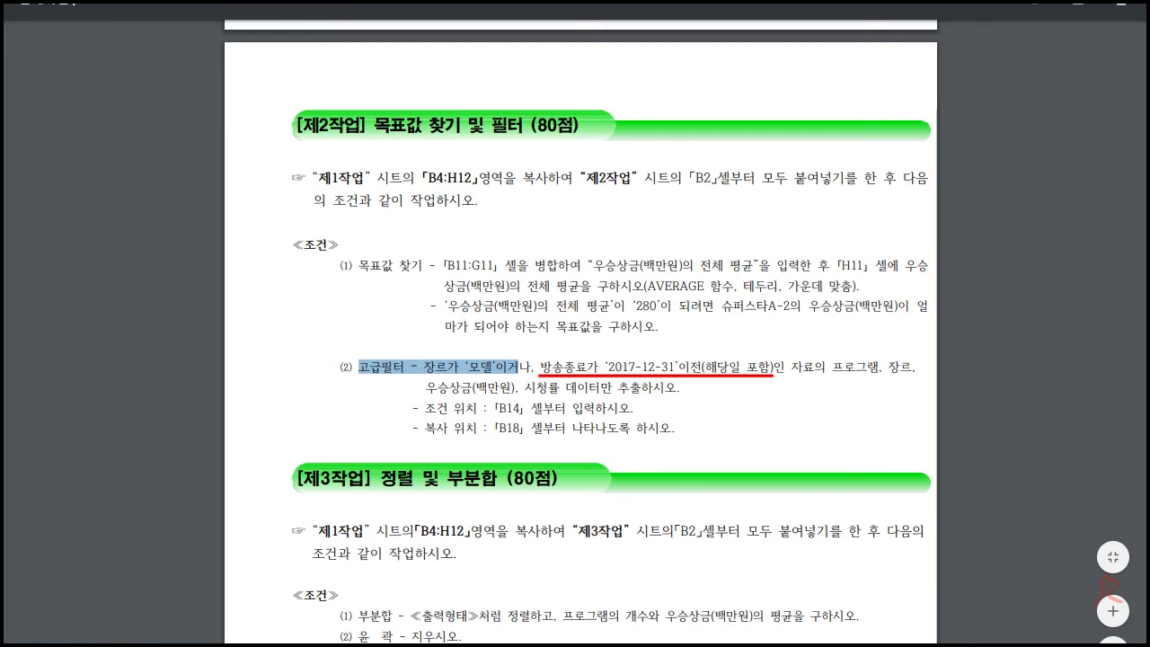
key(alt+Tab)
click(353, 206)
key(ctrl+c)
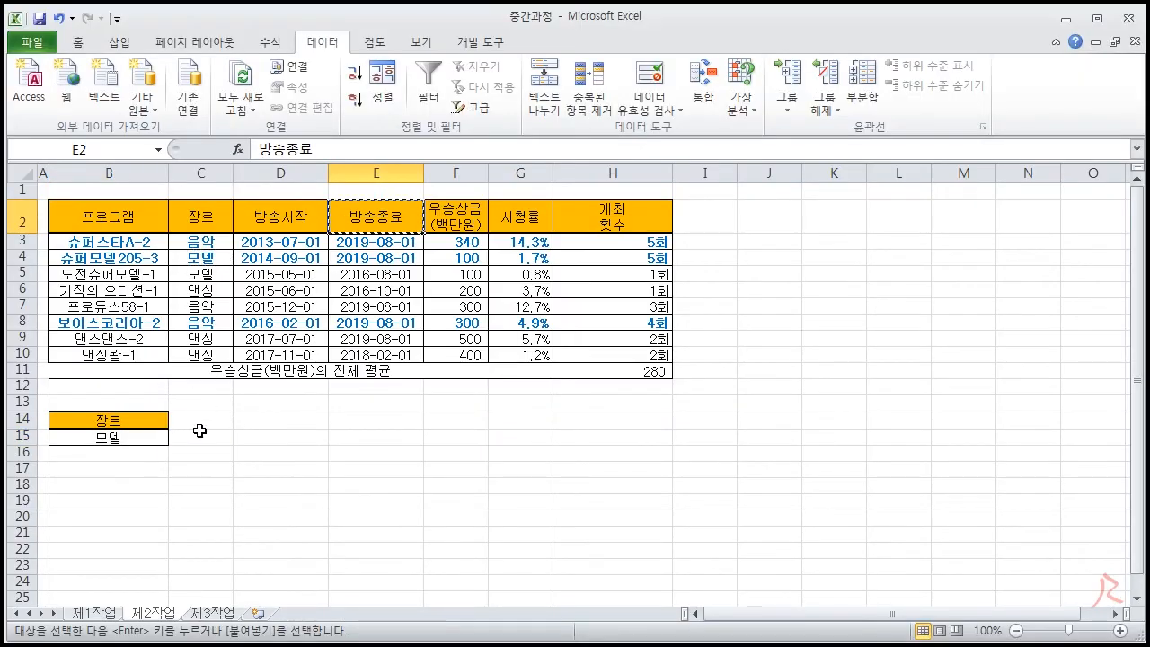
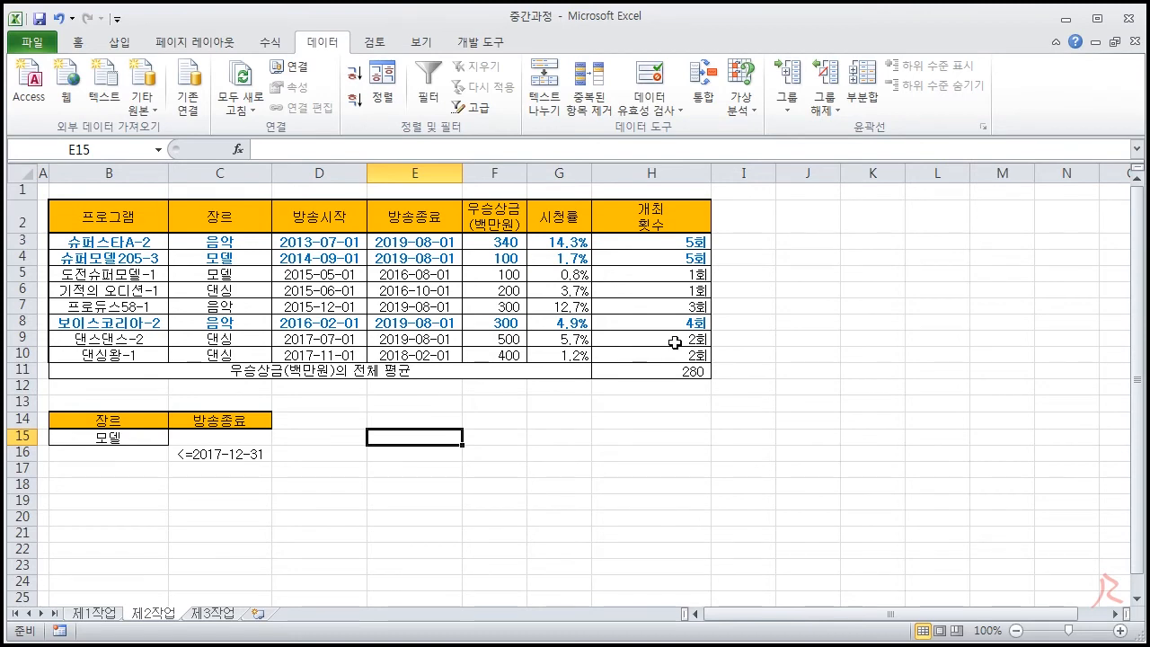
click(475, 505)
scroll(470, 411, down, 1)
scroll(469, 405, up, 1)
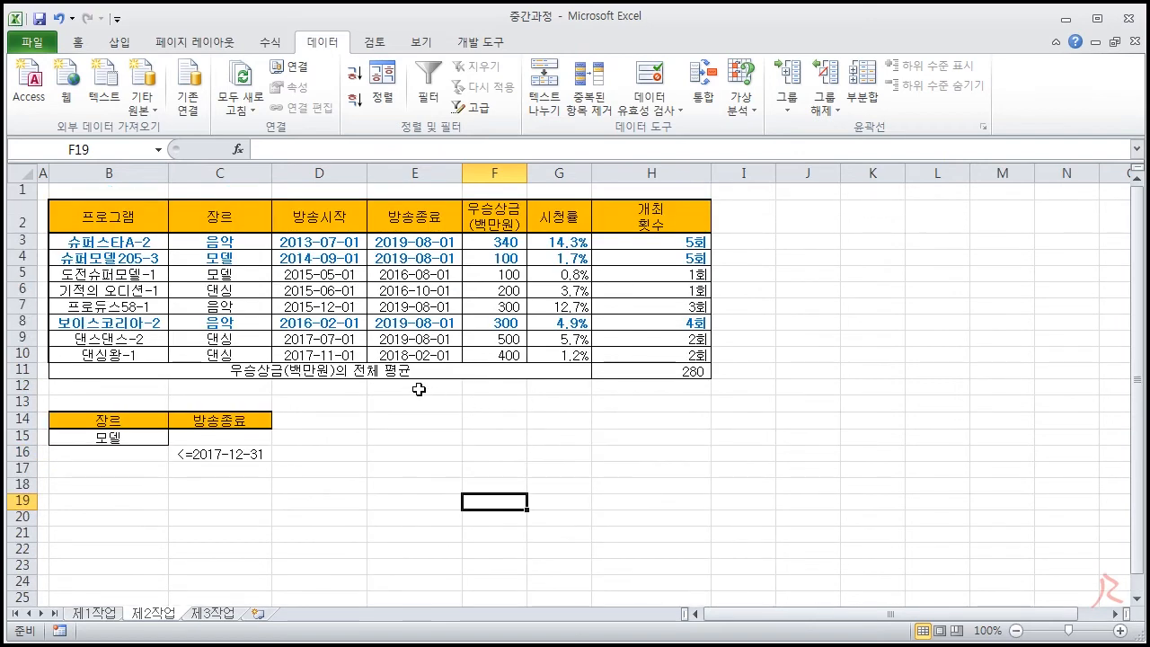
Check the fields to extract in the exam document, then copy the 프로그램 and 장르 headers to B18 and C18 in Excel.
key(alt+Tab)
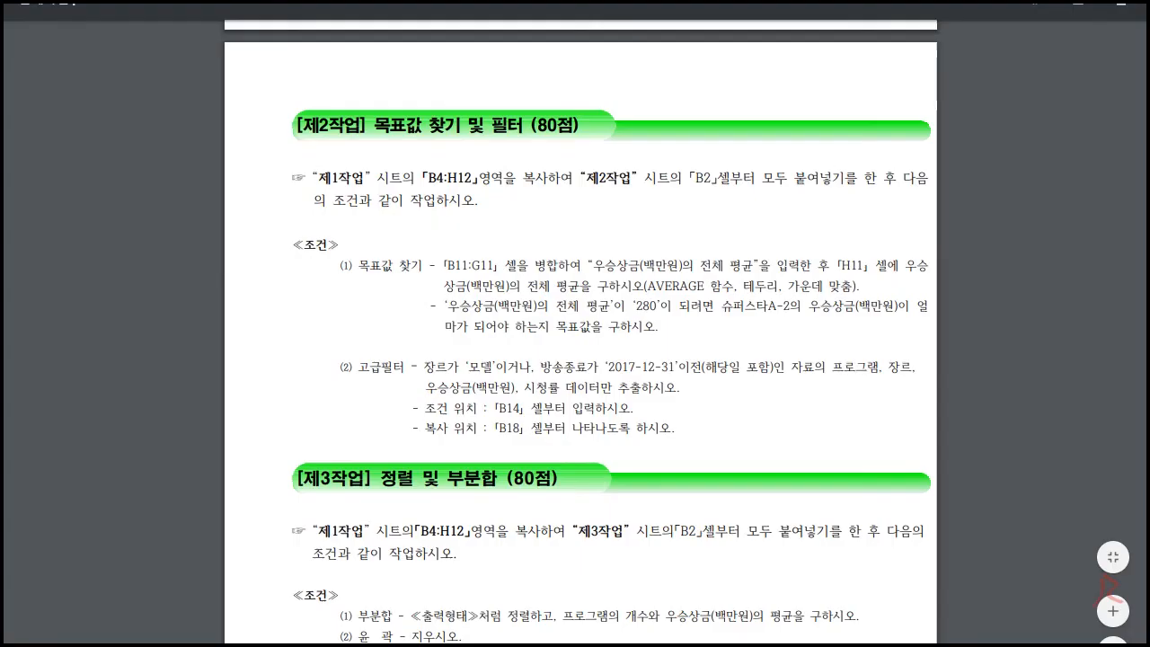
key(alt+Tab)
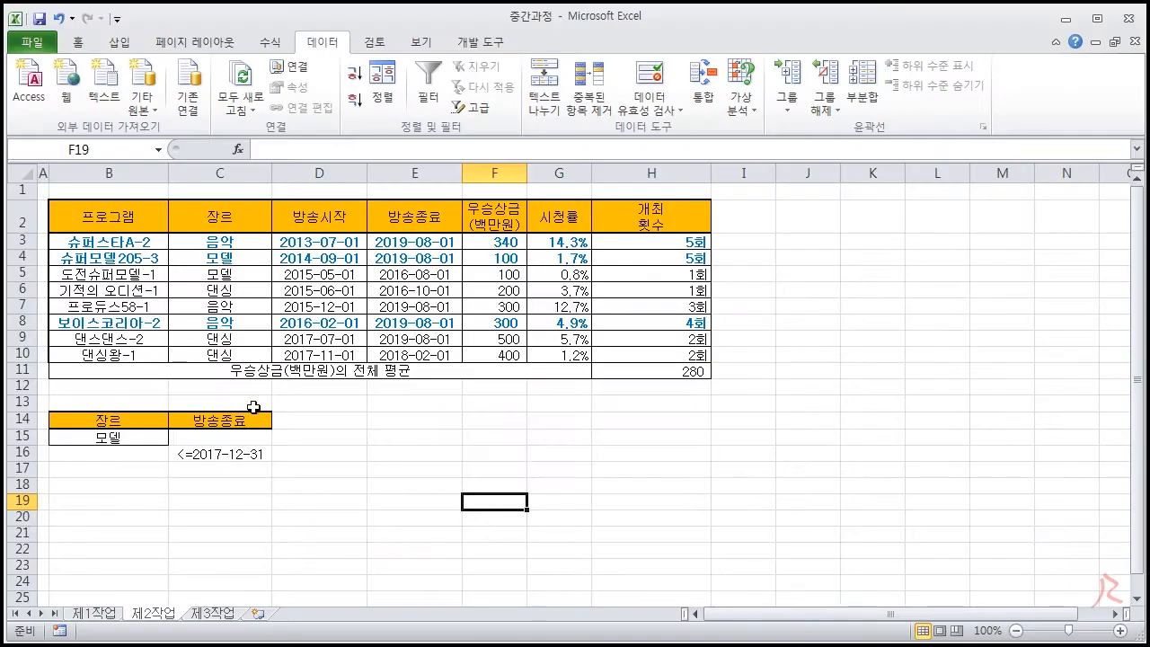
click(128, 215)
key(ctrl+c)
click(110, 486)
key(ctrl+v)
click(225, 216)
key(ctrl+c)
click(229, 487)
key(ctrl+v)
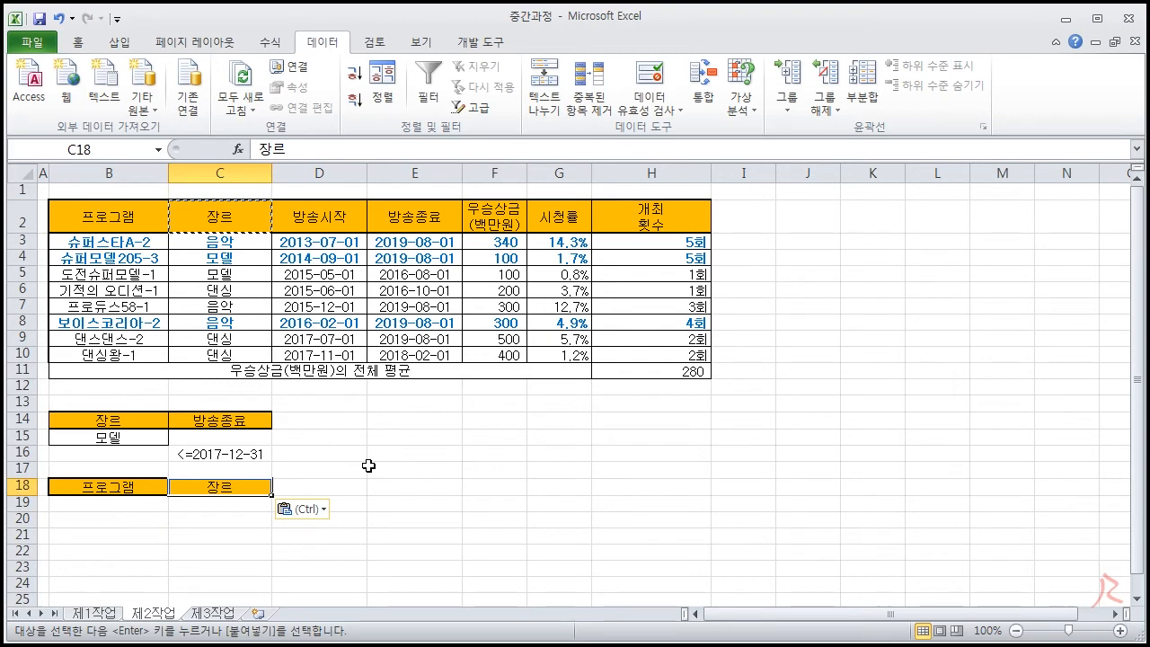
Copy the 우승상금(백만원) header to D18 and the 시청률 header to E18.
click(494, 216)
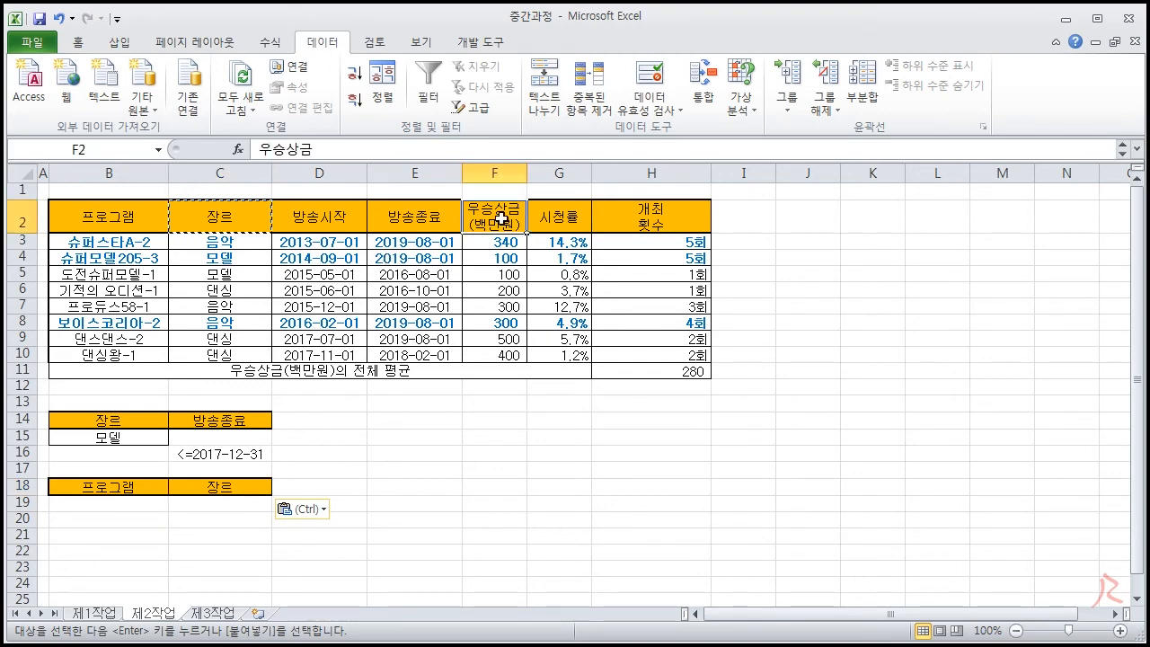
key(ctrl+c)
click(319, 486)
key(ctrl+v)
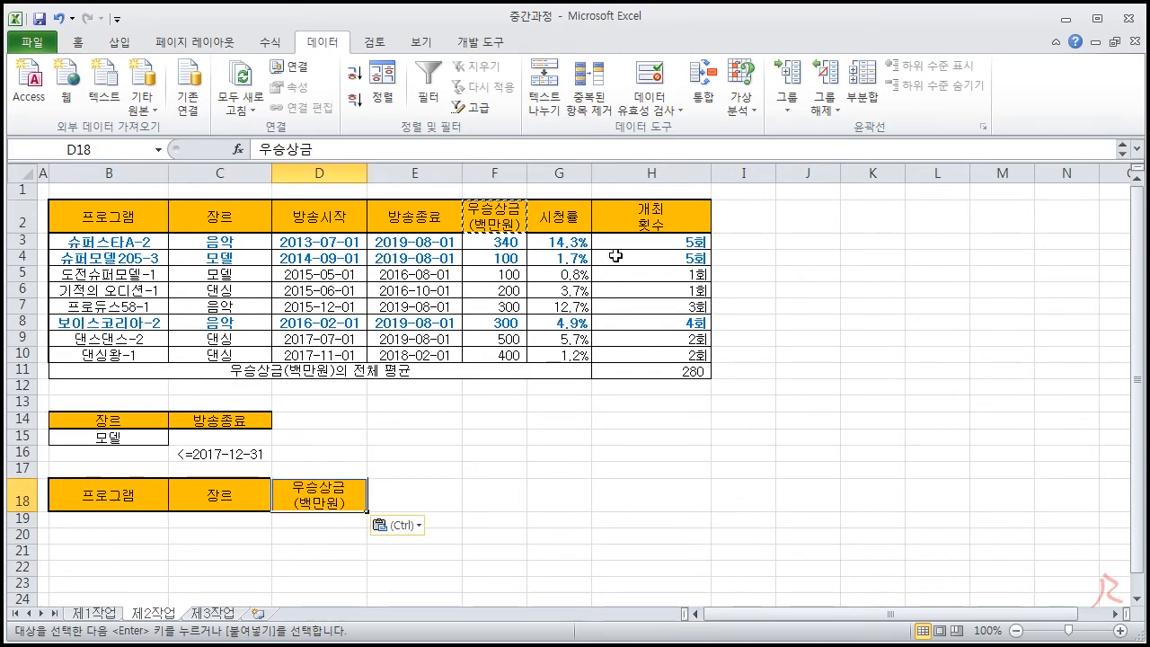
click(560, 217)
key(ctrl+c)
click(414, 496)
key(ctrl+v)
click(575, 485)
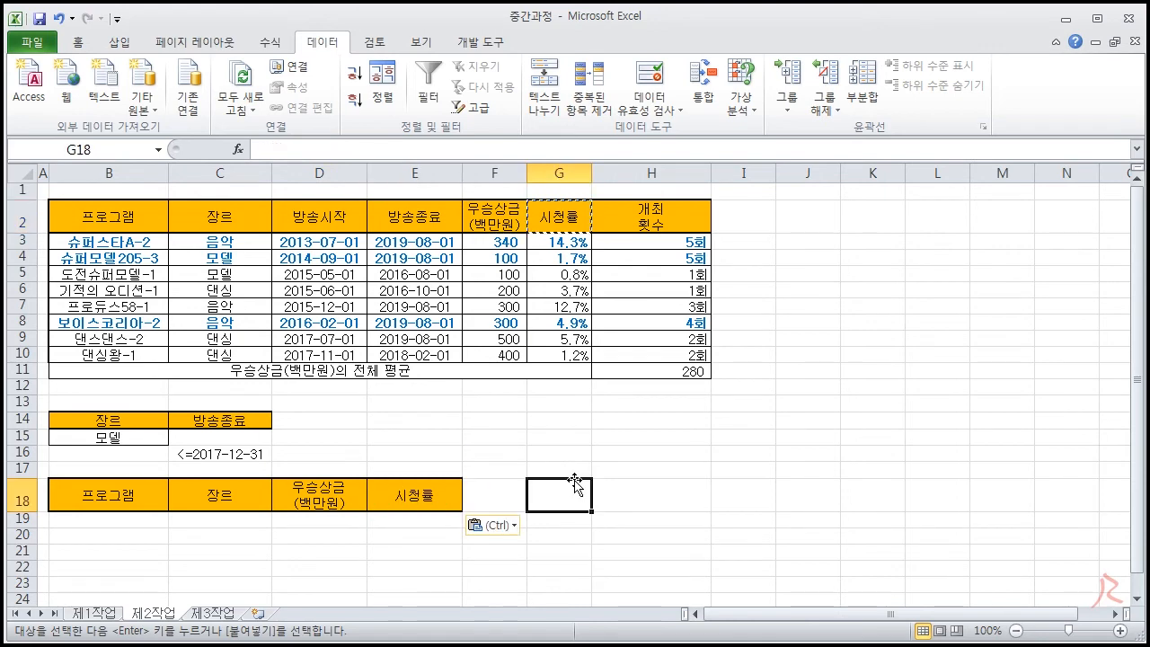
drag(431, 488, 156, 492)
click(544, 473)
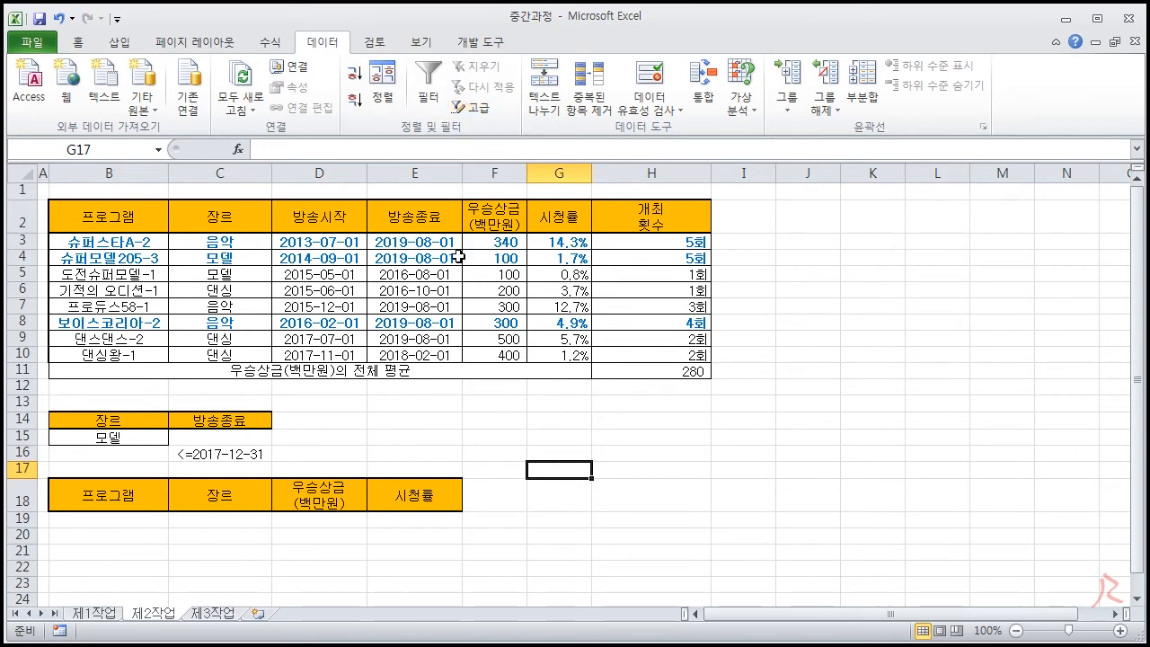
Start the advanced filter on B2:H10, leaving out the average row, and choose 다른 장소에 복사 for the result.
drag(166, 227, 682, 350)
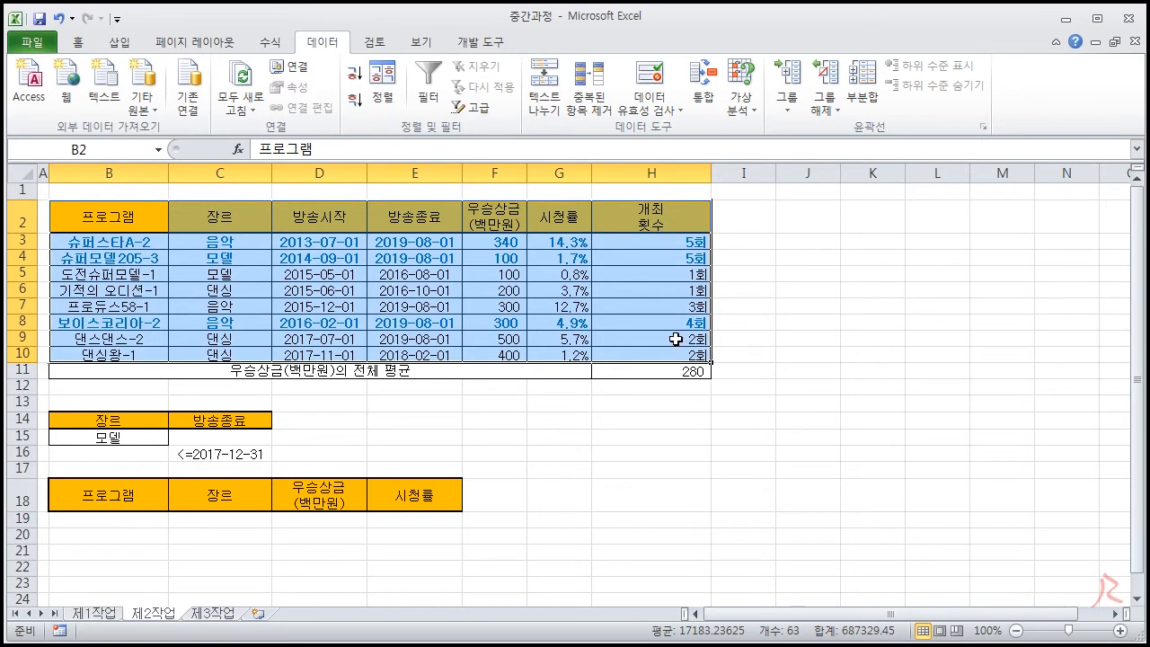
click(310, 280)
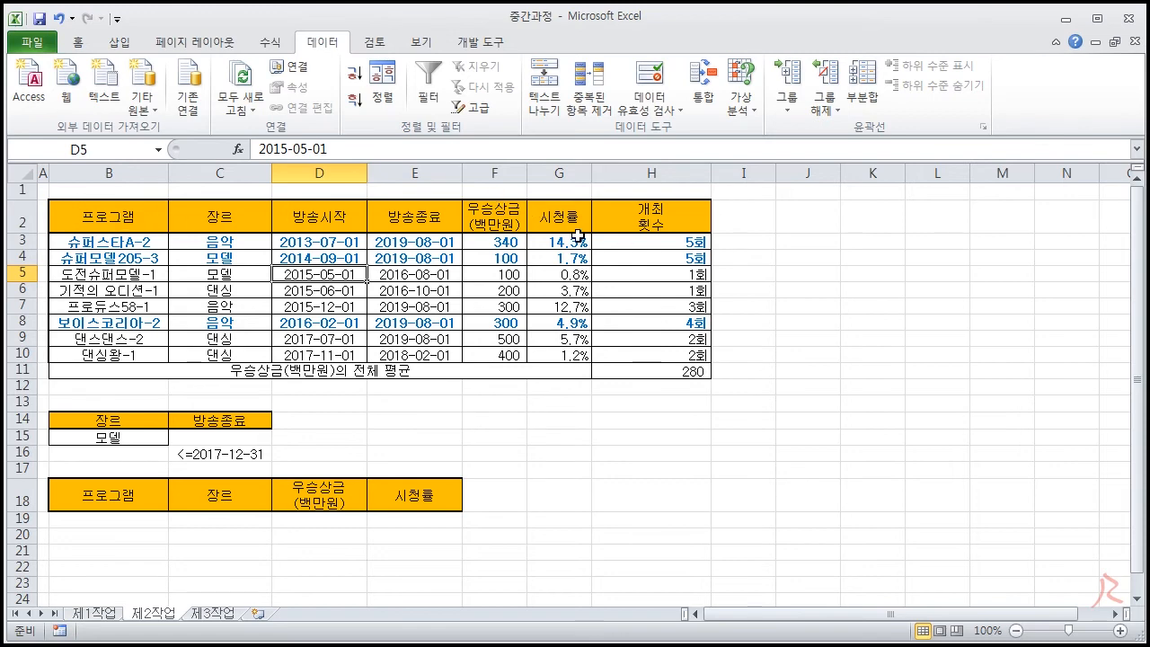
drag(356, 371, 106, 219)
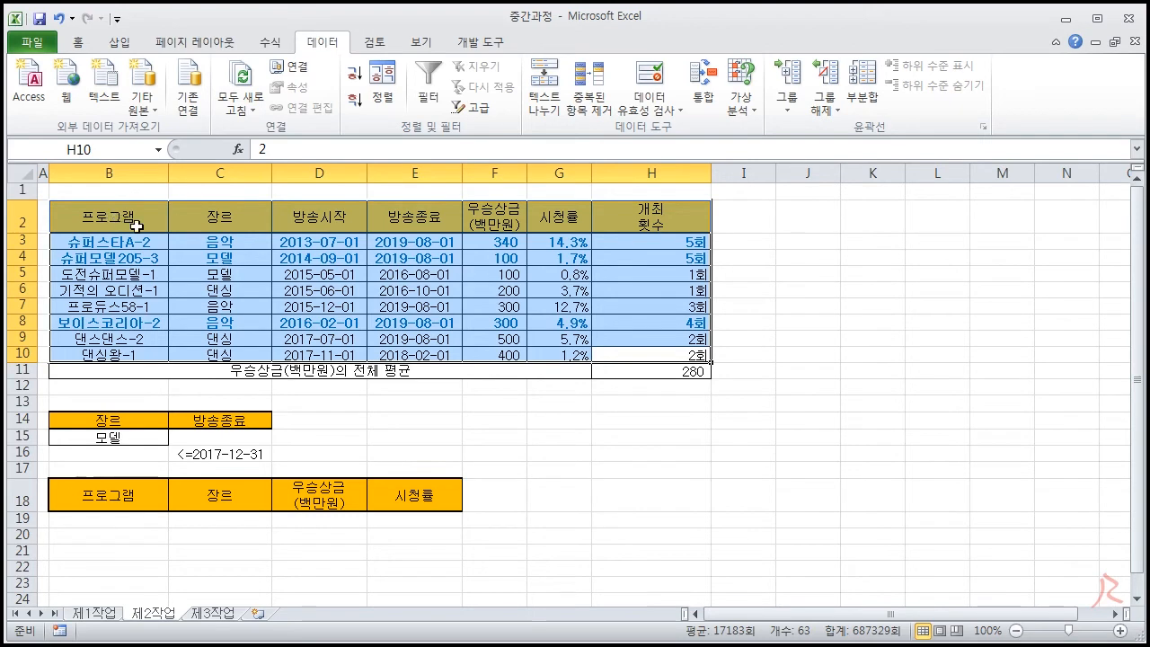
click(476, 110)
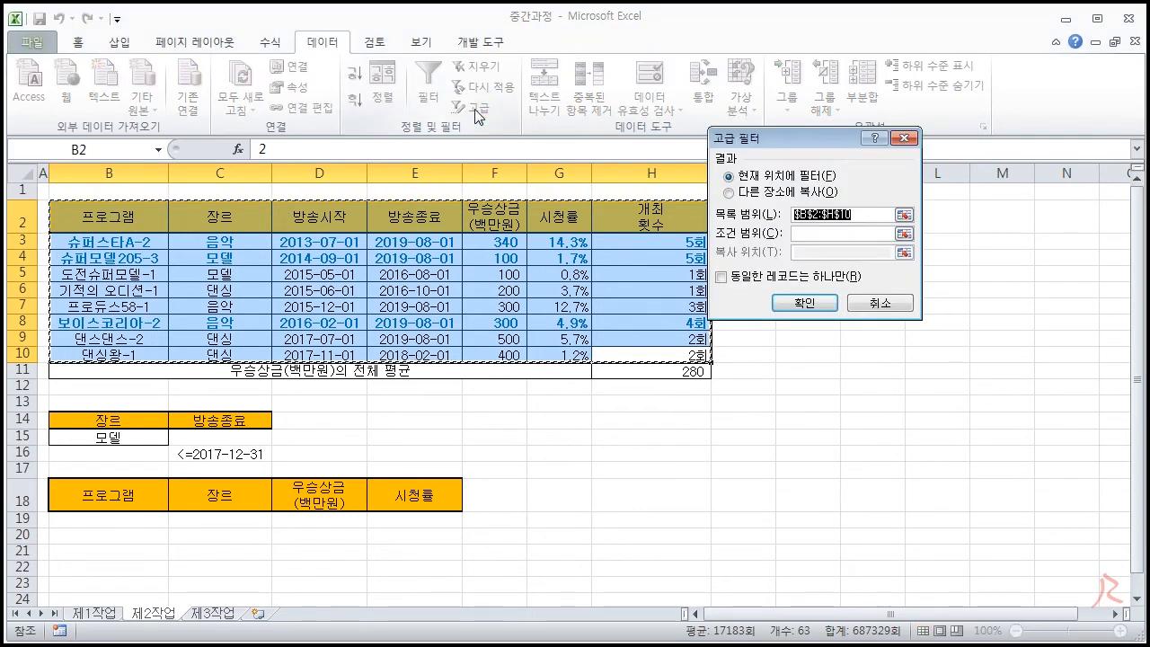
click(723, 242)
Set B14:C16 as the criteria range and B18:E18 as the copy destination, then run the advanced filter.
click(800, 286)
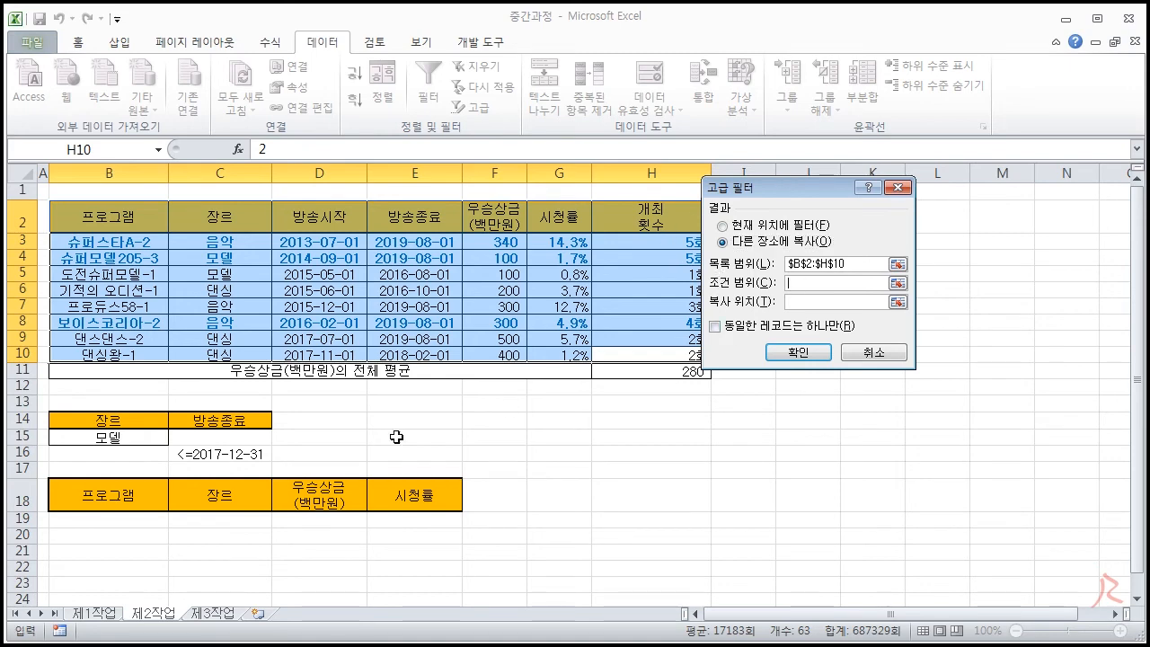
drag(145, 422, 229, 453)
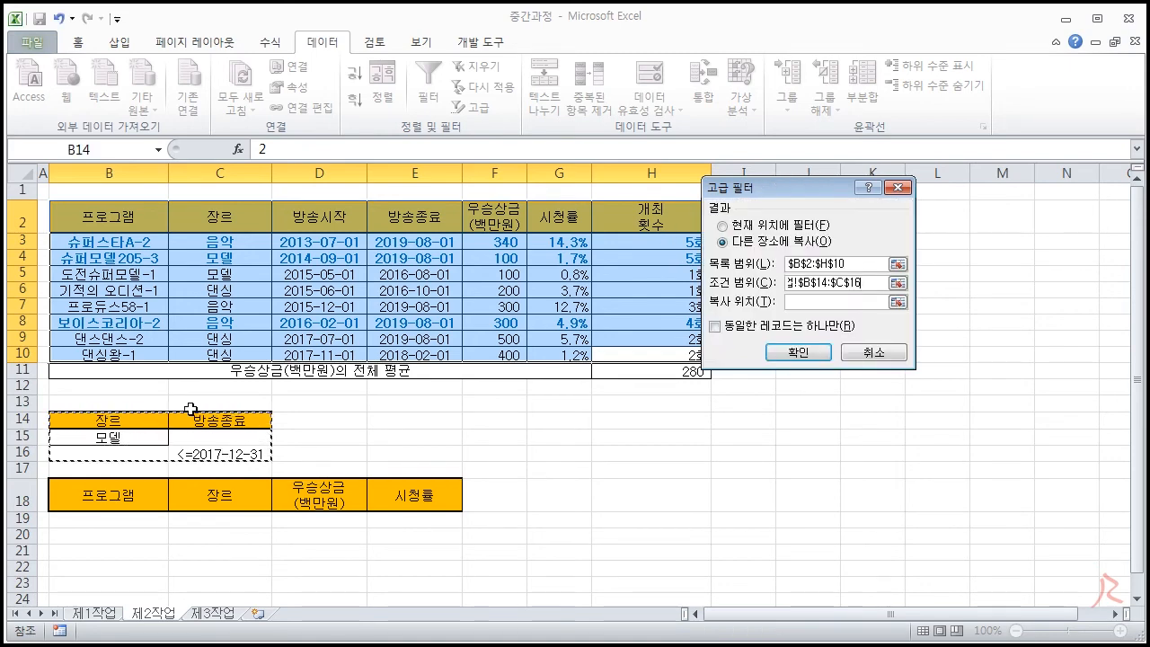
click(821, 303)
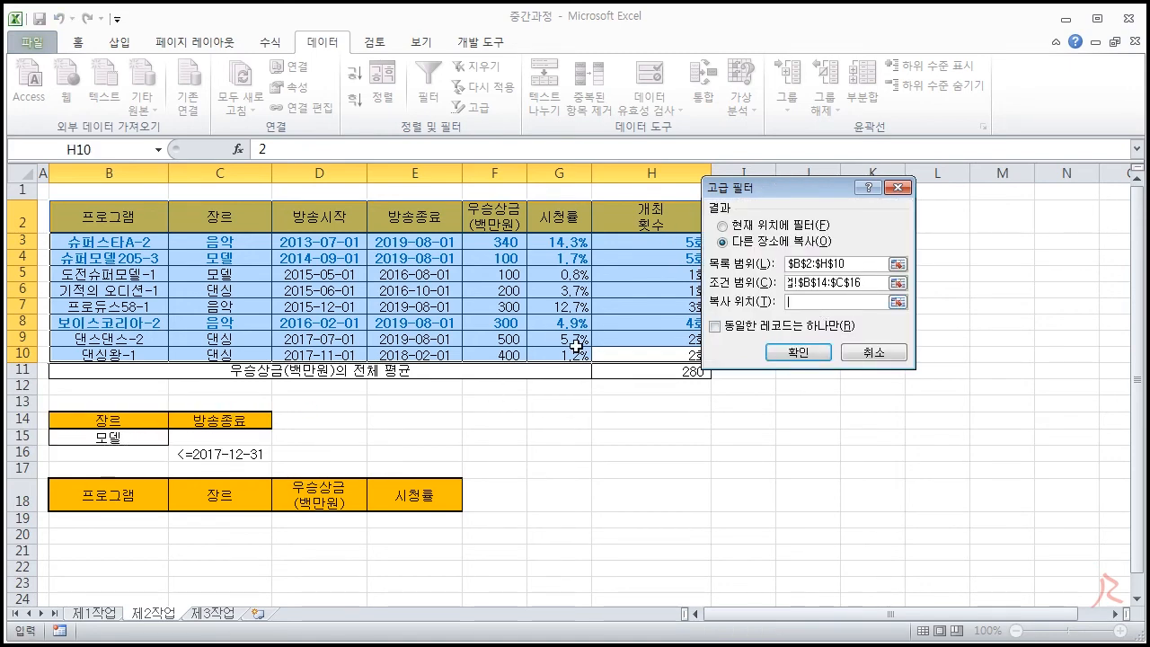
drag(115, 492, 391, 490)
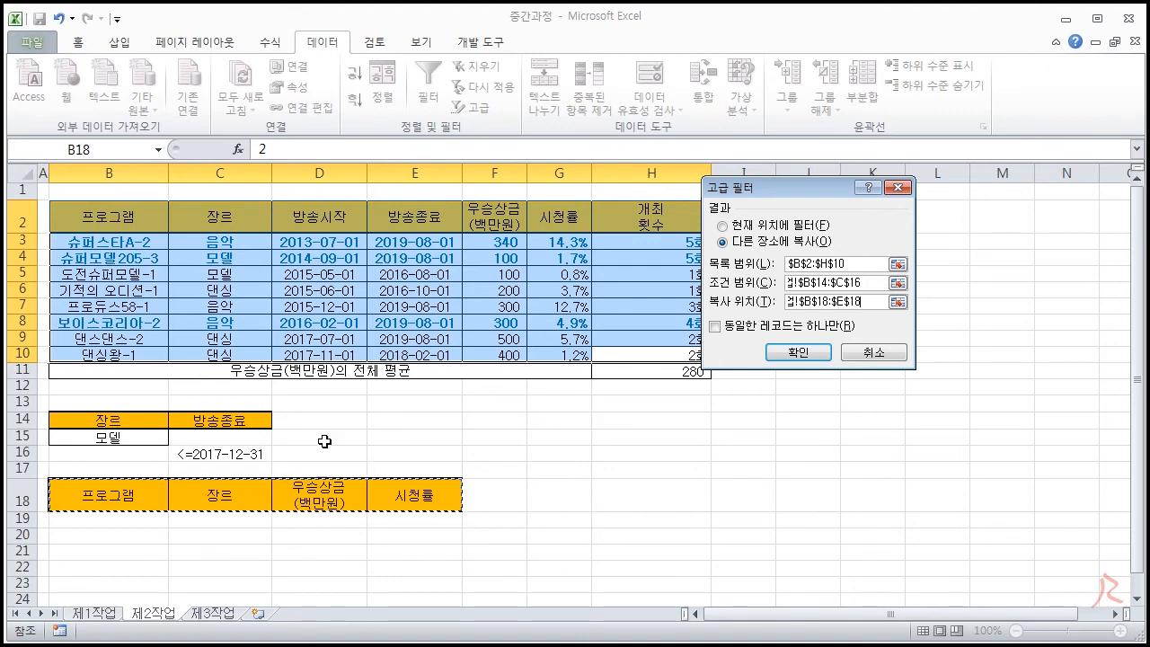
click(798, 355)
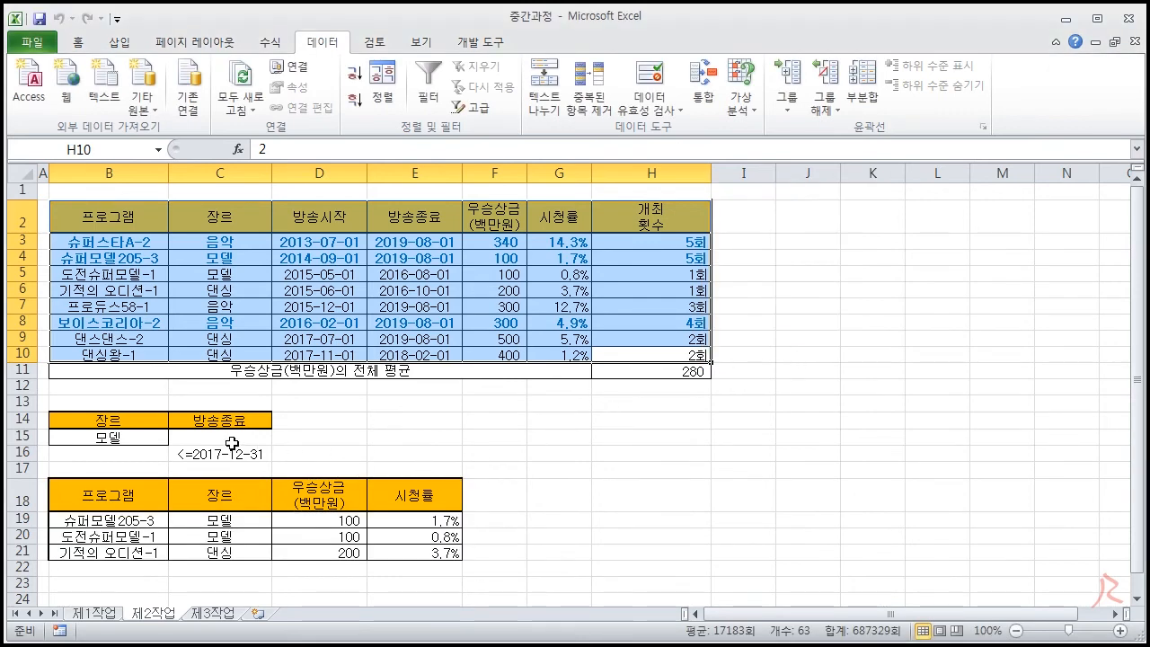
Review the filter criteria in B14:C16 and compare them with the headers and rows extracted from B18.
click(135, 437)
click(205, 457)
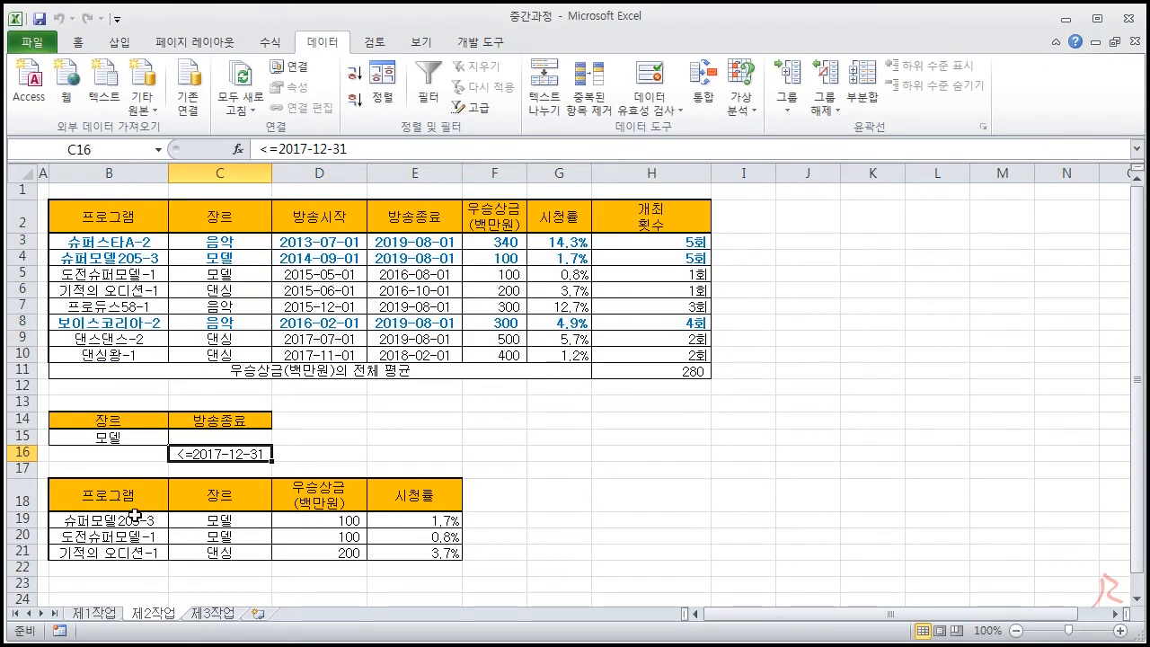
click(207, 495)
click(338, 494)
click(402, 496)
drag(110, 521, 395, 547)
click(558, 521)
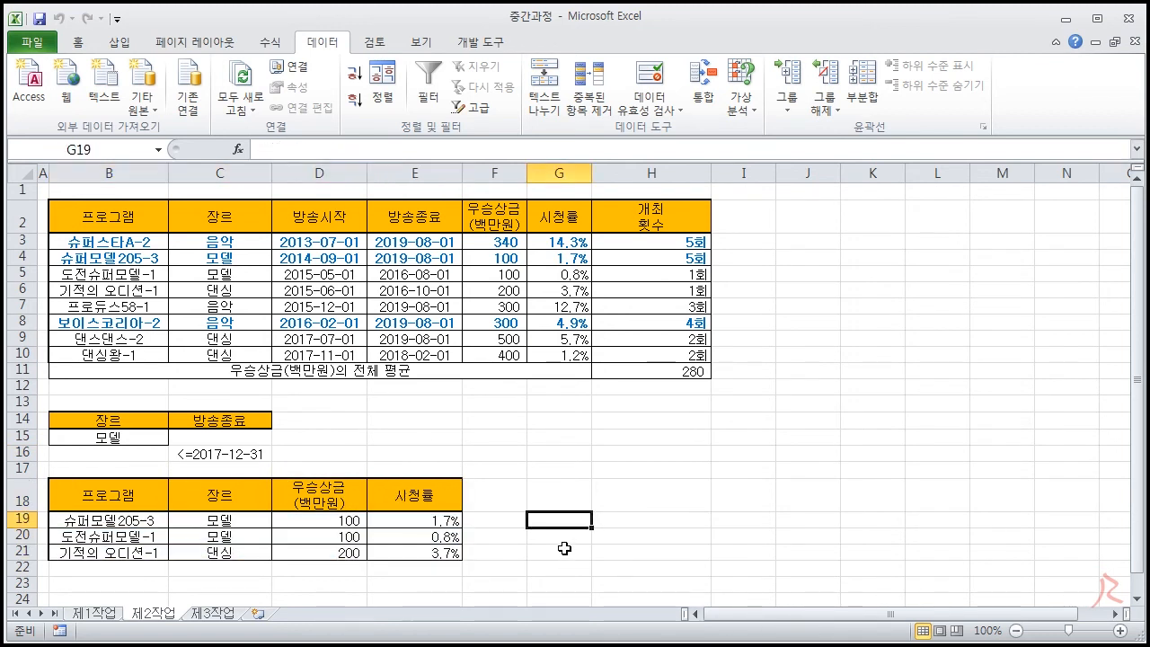
drag(140, 498, 401, 498)
click(534, 486)
drag(117, 419, 191, 451)
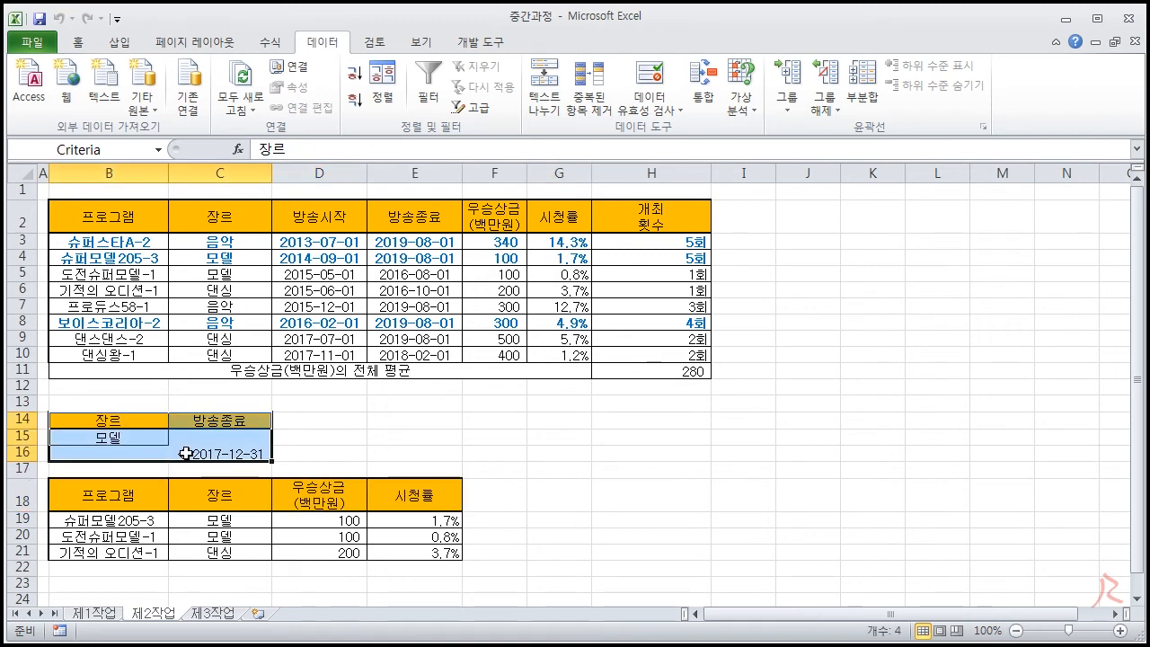
click(382, 453)
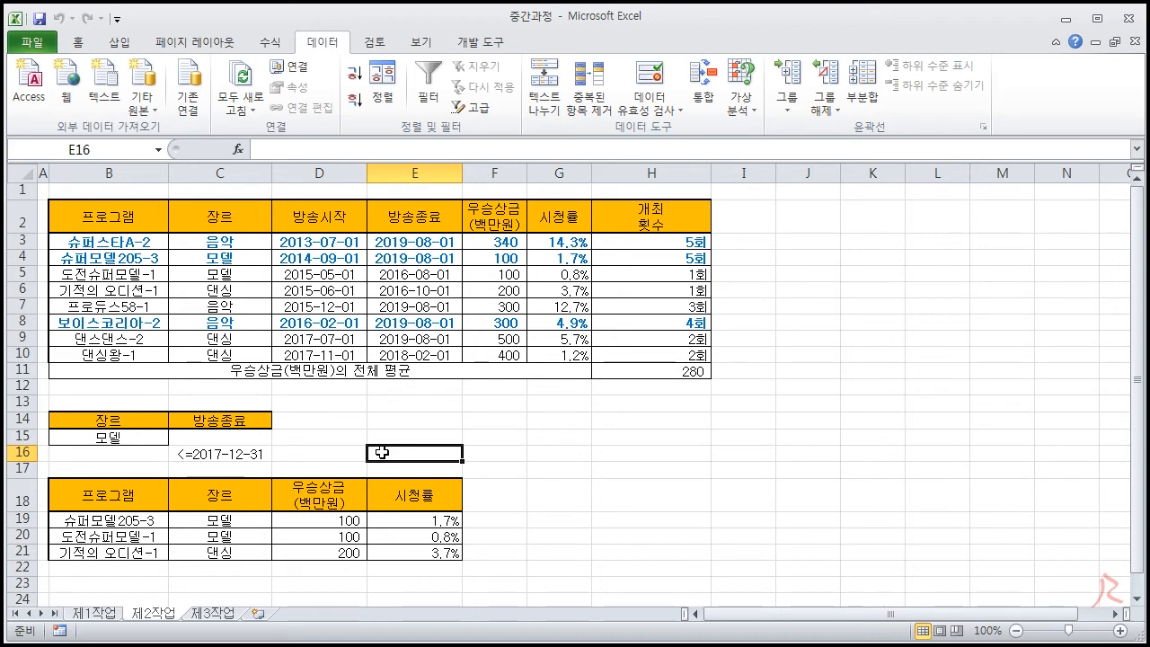
click(589, 434)
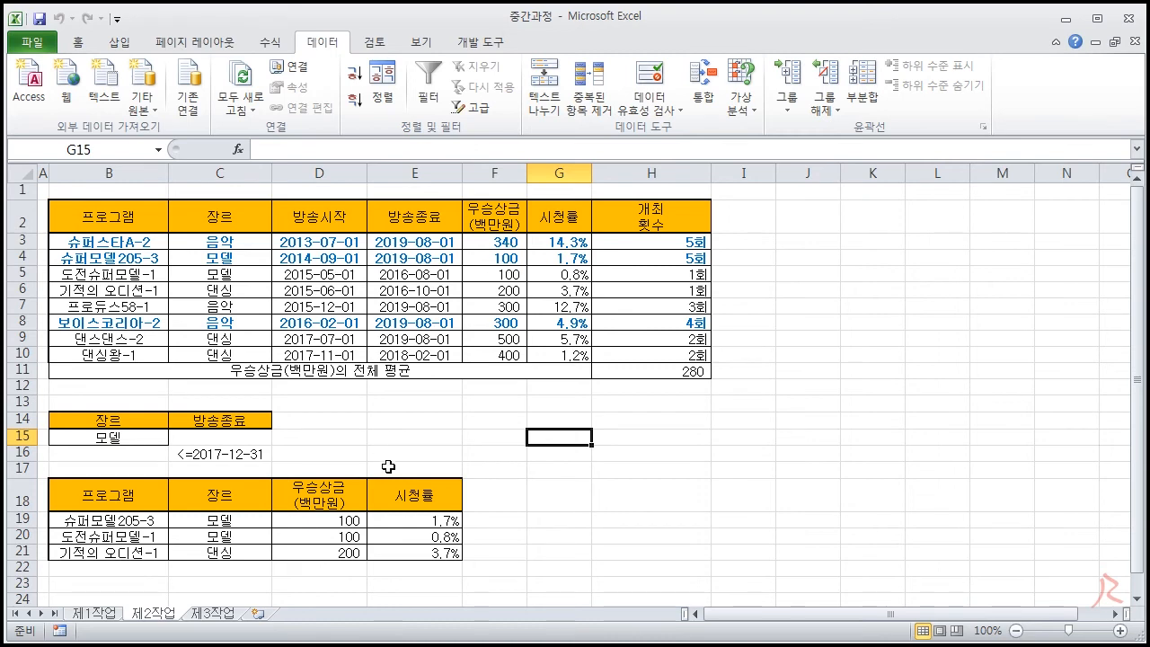
click(618, 486)
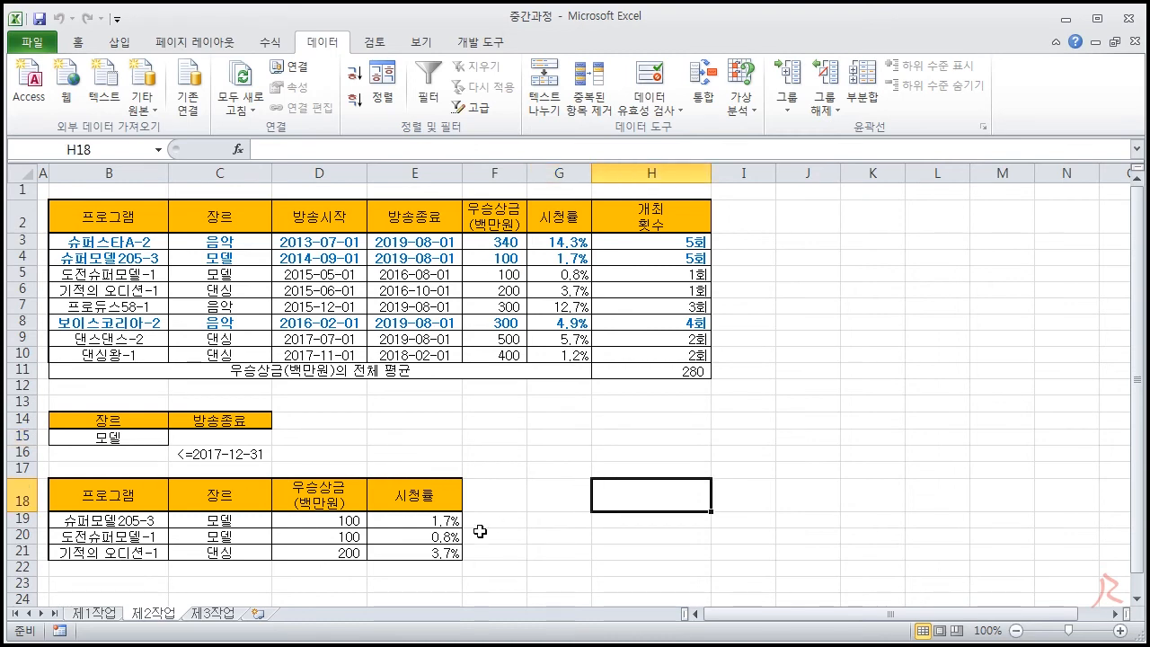
Check the 제2작업 task types in Notepad and review the average row, criteria range and extracted table in Excel.
key(alt+Tab)
drag(315, 238, 559, 244)
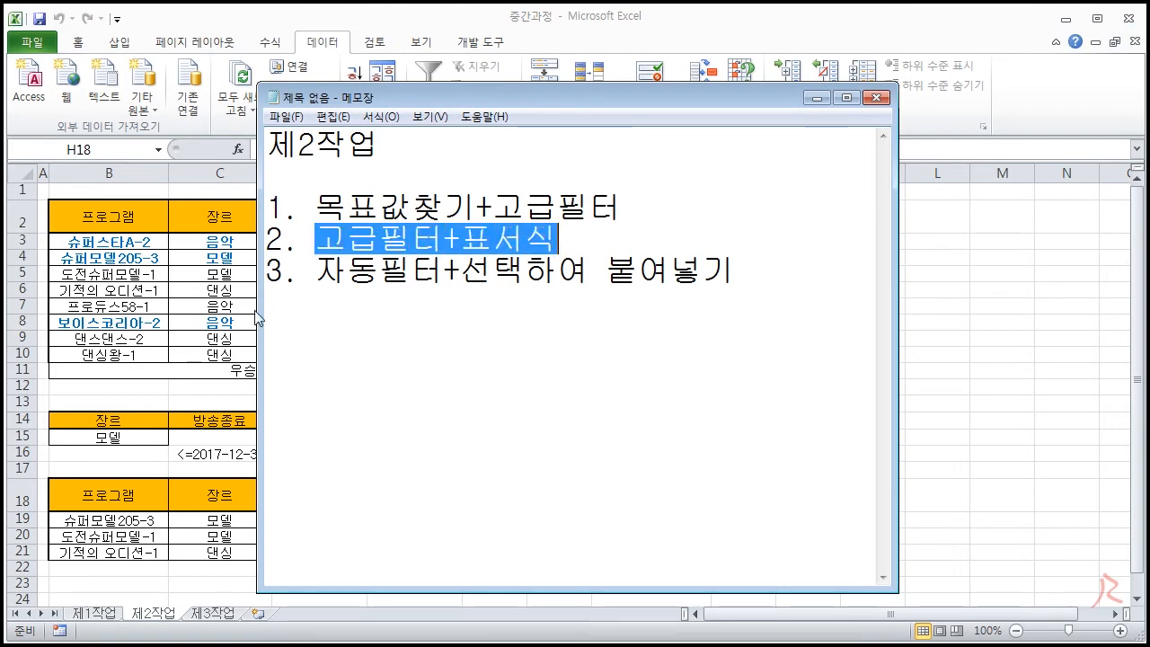
click(209, 312)
drag(117, 377, 557, 368)
click(398, 407)
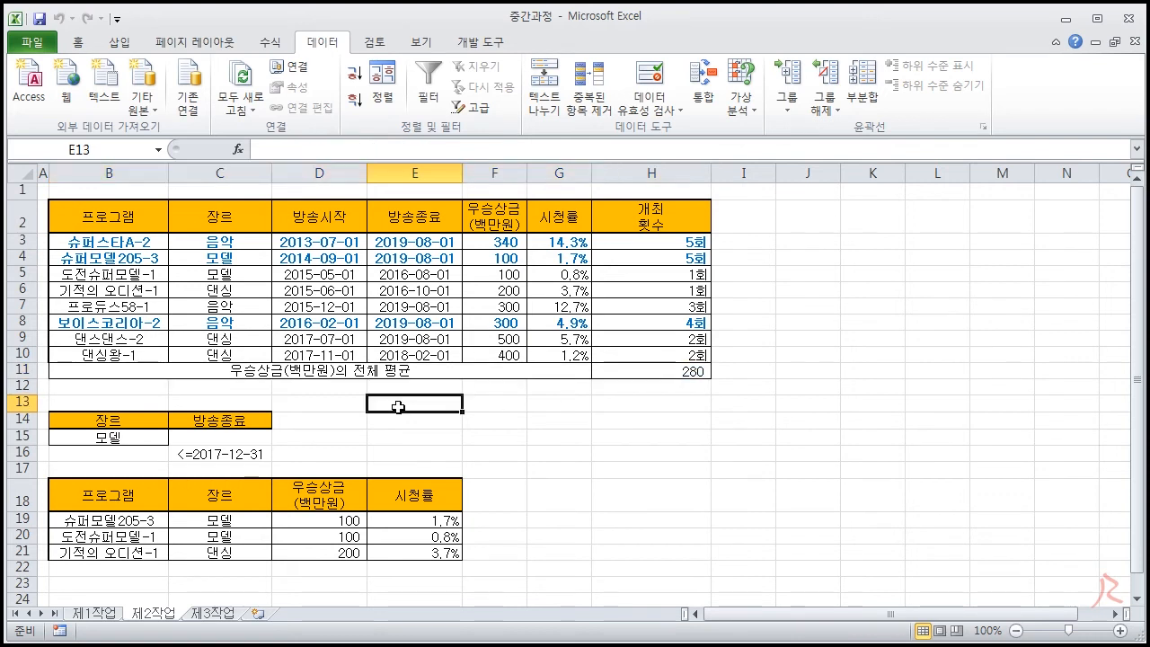
drag(118, 421, 198, 453)
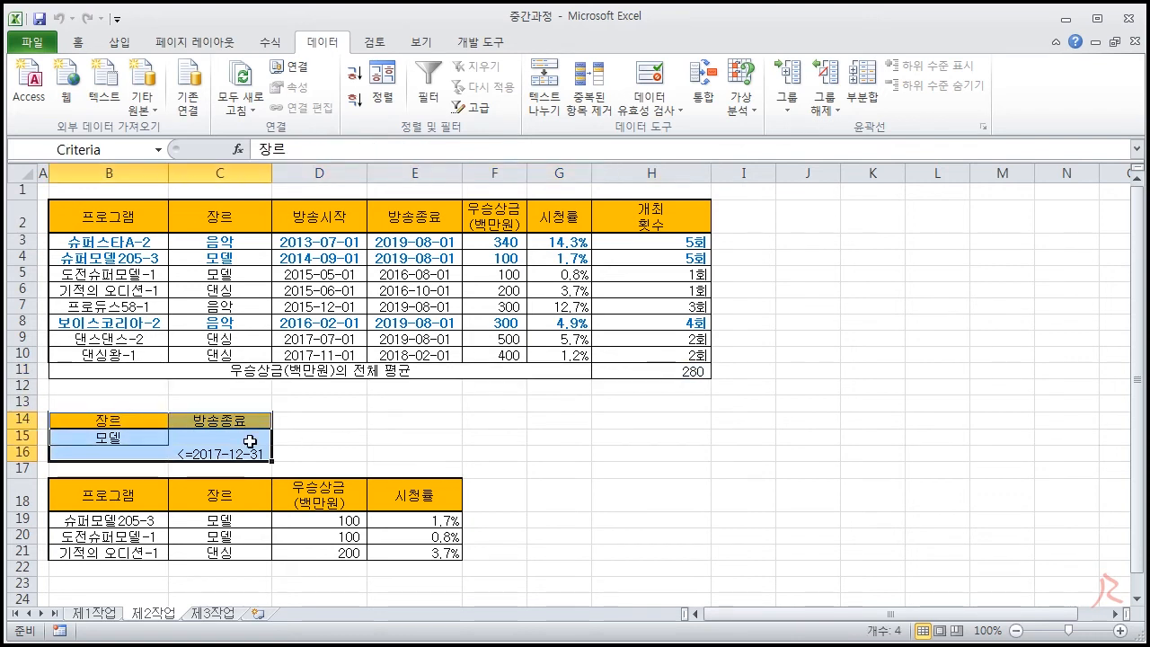
drag(147, 494, 446, 551)
drag(117, 498, 469, 535)
click(478, 646)
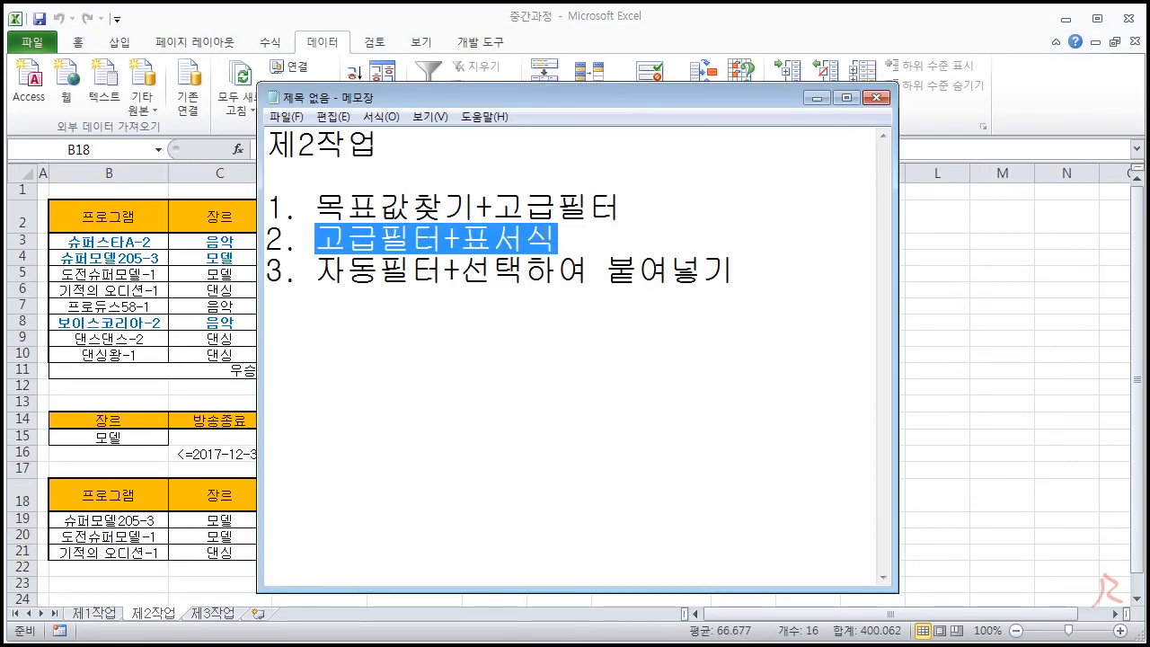
Compare task types 1 and 2 in the 제2작업 list and move the Notepad window aside to uncover the worksheet tables.
drag(557, 238, 268, 239)
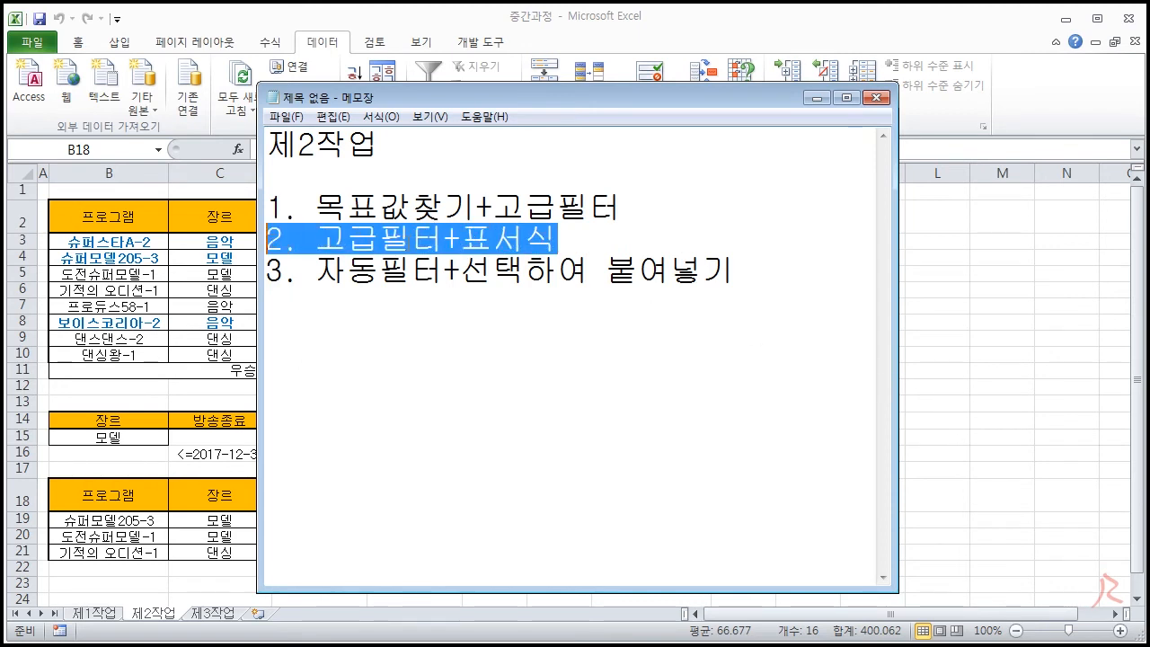
drag(629, 209, 267, 209)
drag(554, 237, 268, 239)
drag(550, 240, 268, 241)
drag(447, 97, 782, 142)
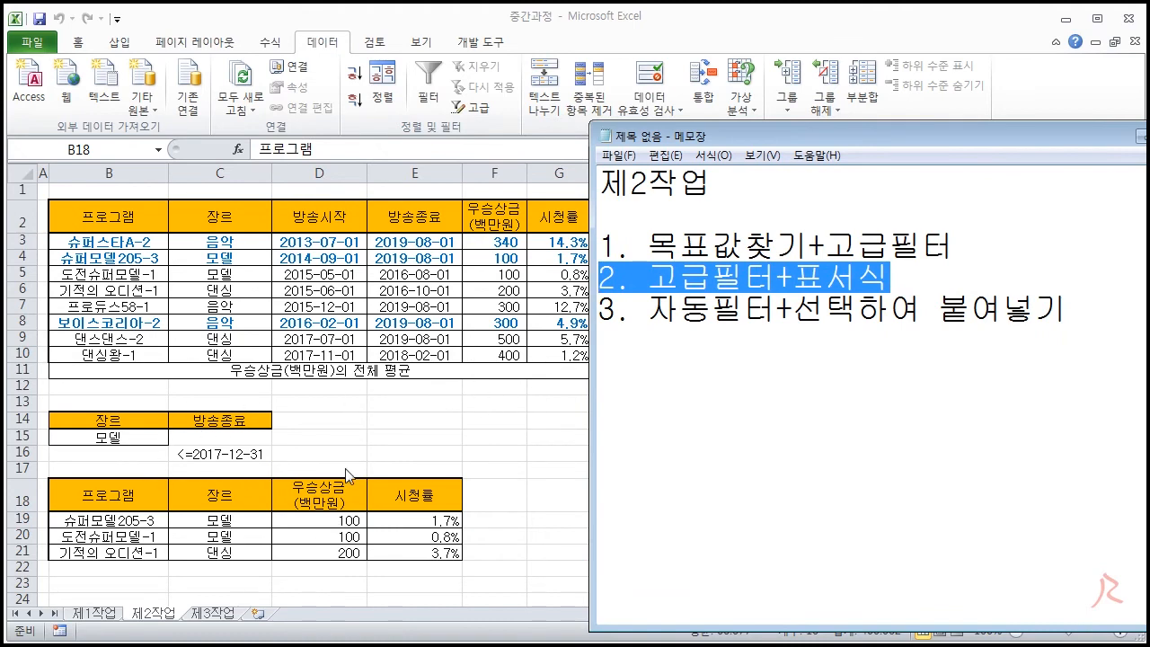
Switch to Excel and remove the fill colour from the extracted table in B18:E21.
click(512, 531)
drag(134, 504, 418, 552)
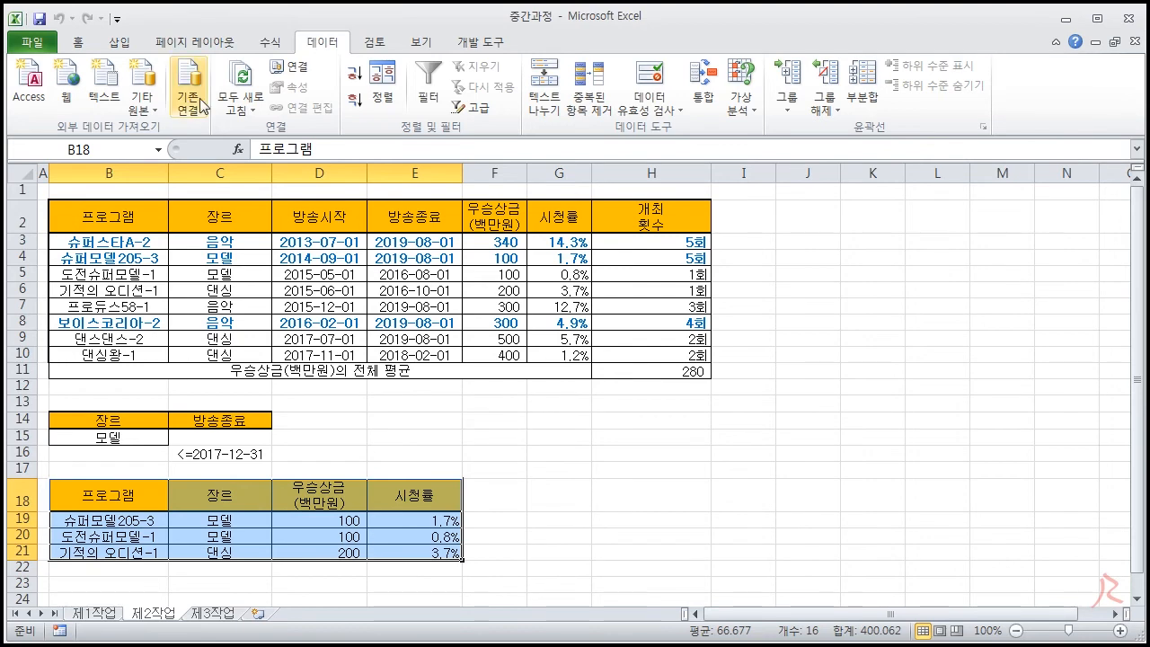
click(79, 42)
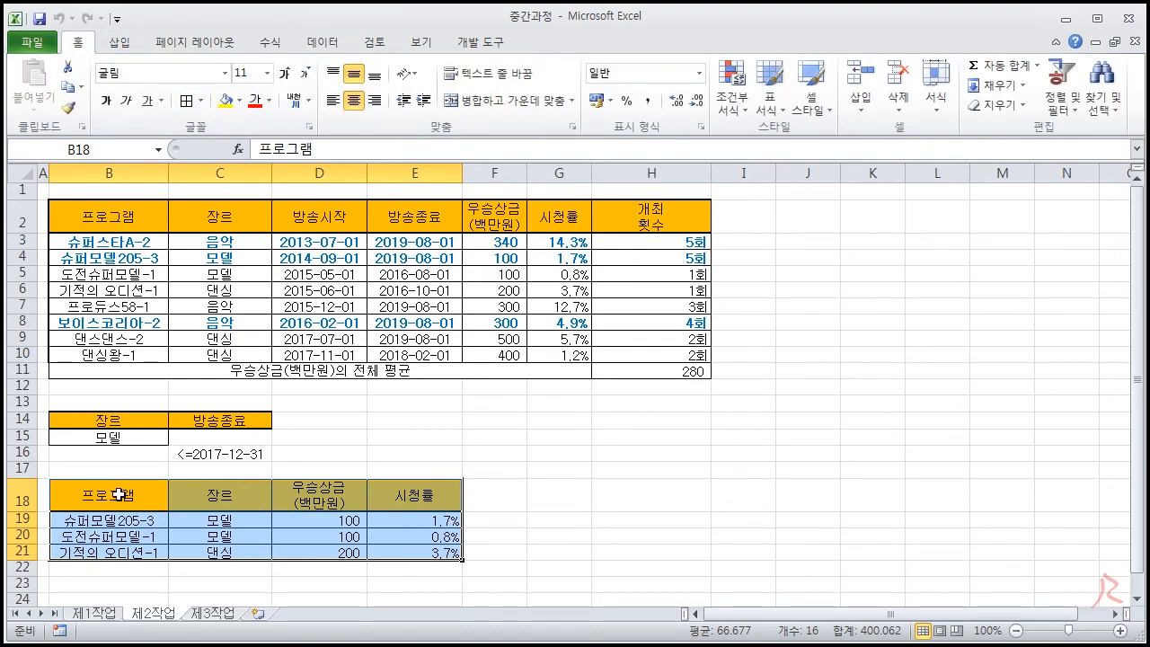
click(239, 101)
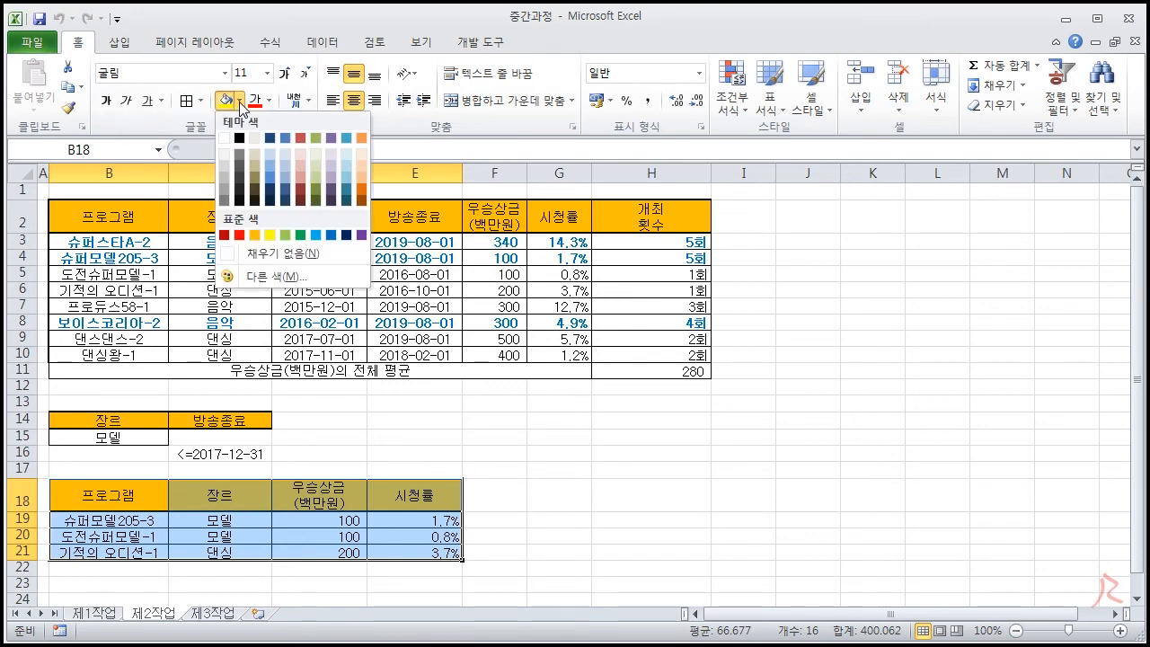
click(257, 254)
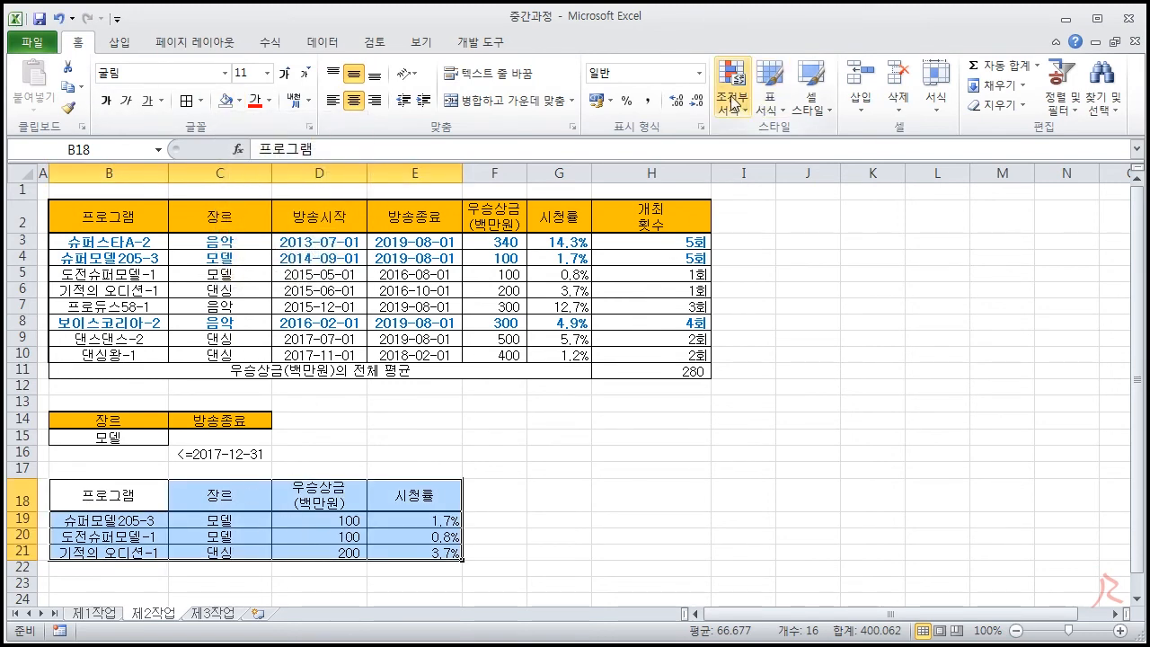
Format B18:E21 as a table using the purple 밝게 style with a solid header row.
click(770, 104)
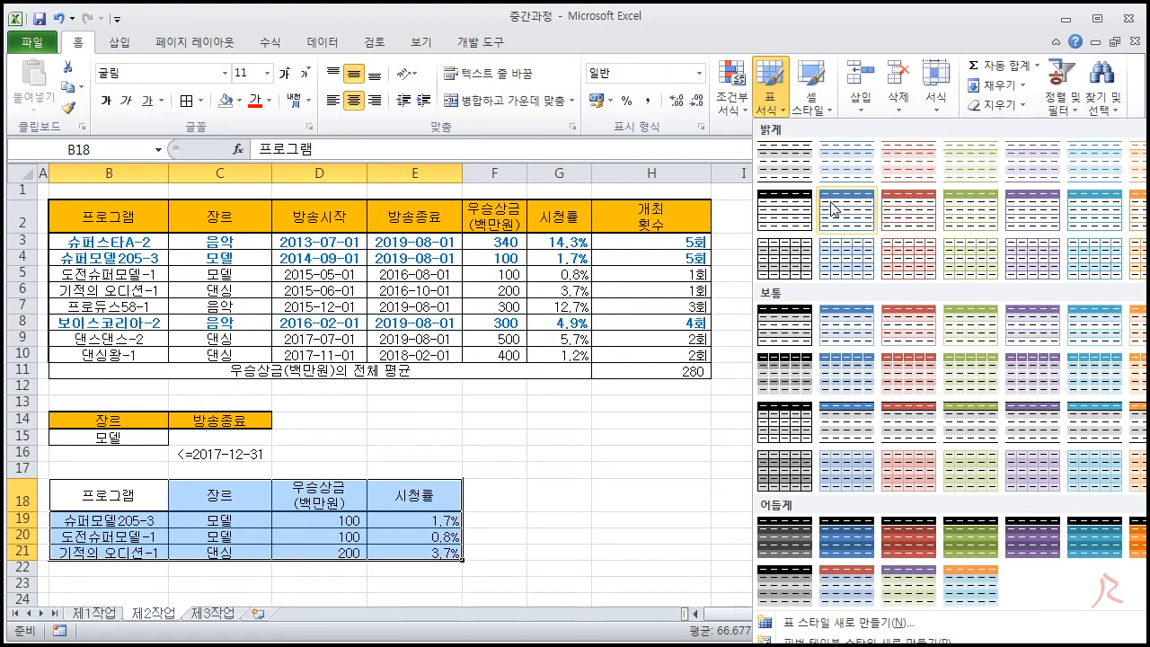
click(1048, 216)
click(822, 321)
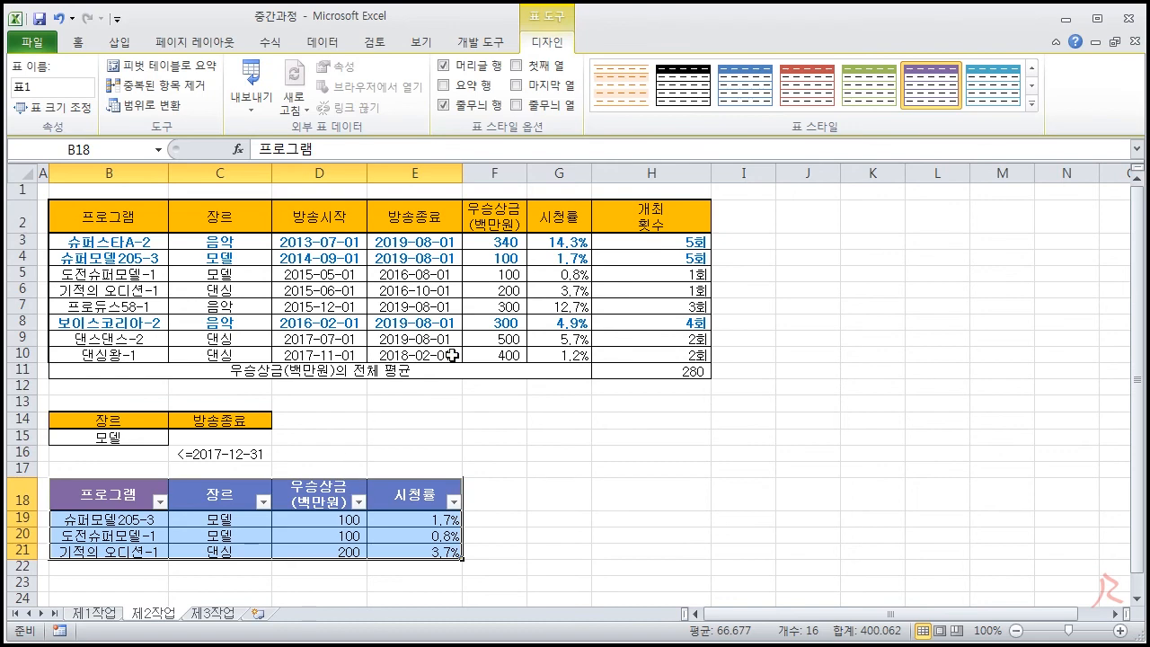
Undo the table style and the fill removal on B18:E21, and deselect the range.
click(59, 18)
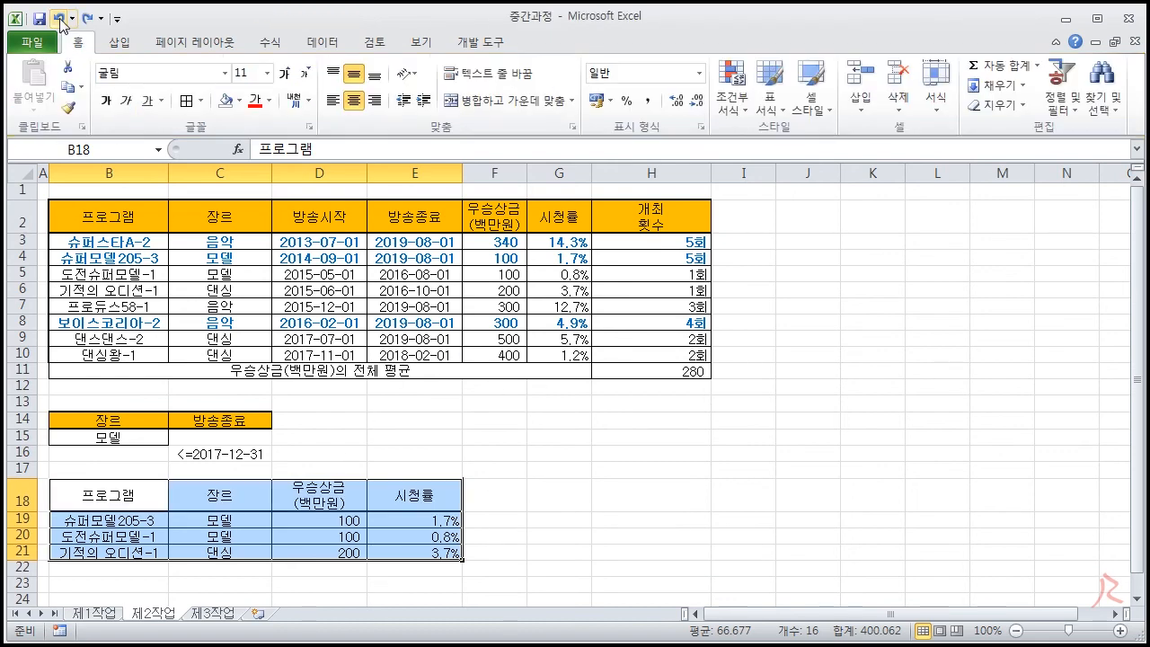
click(718, 422)
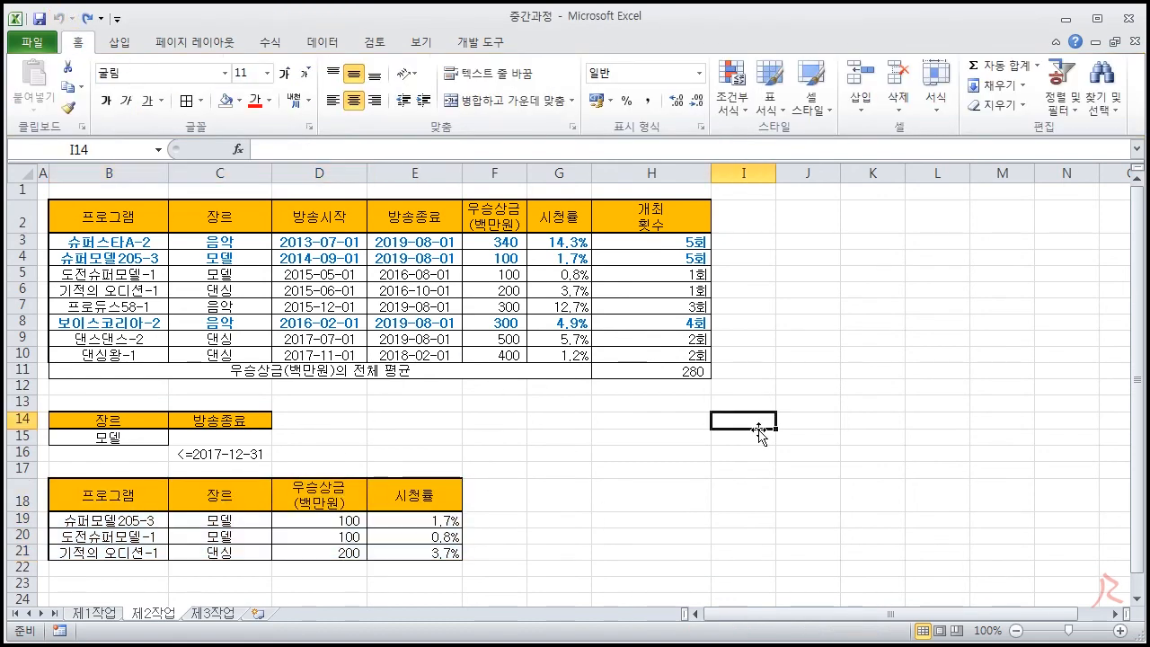
click(805, 464)
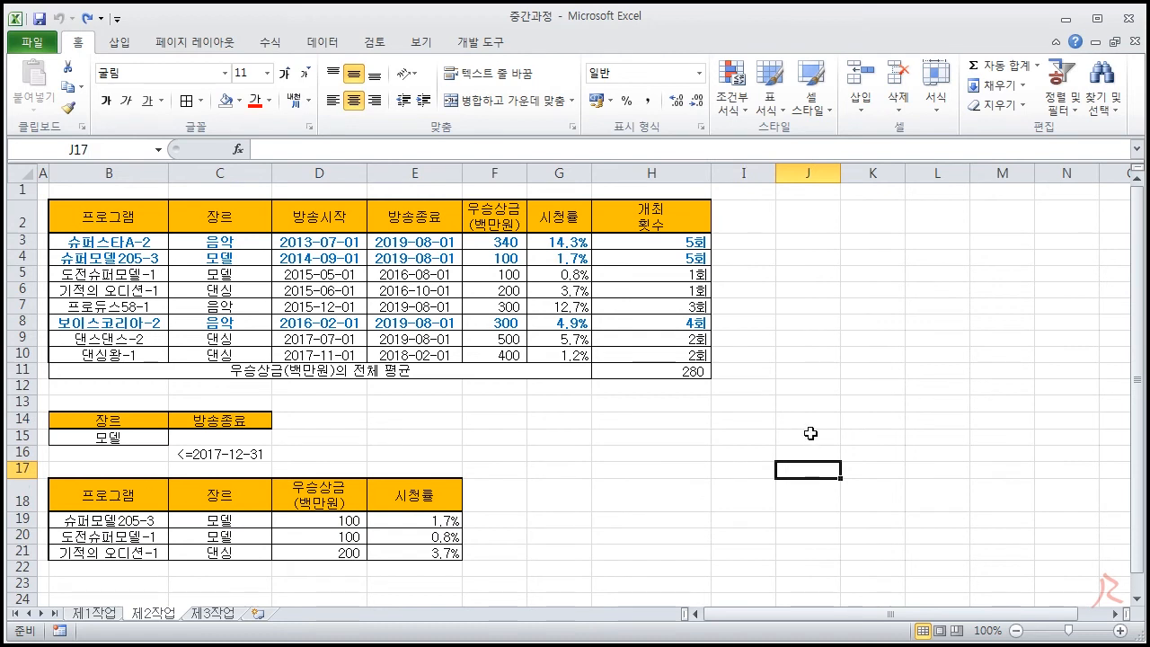
click(809, 421)
click(765, 465)
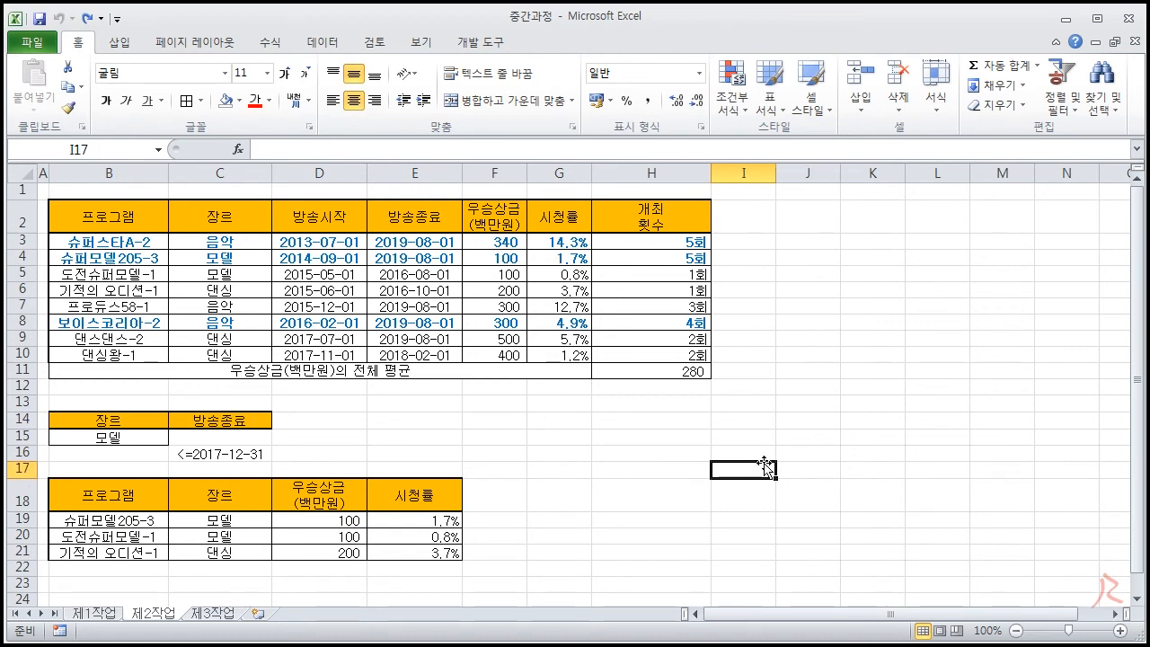
click(803, 438)
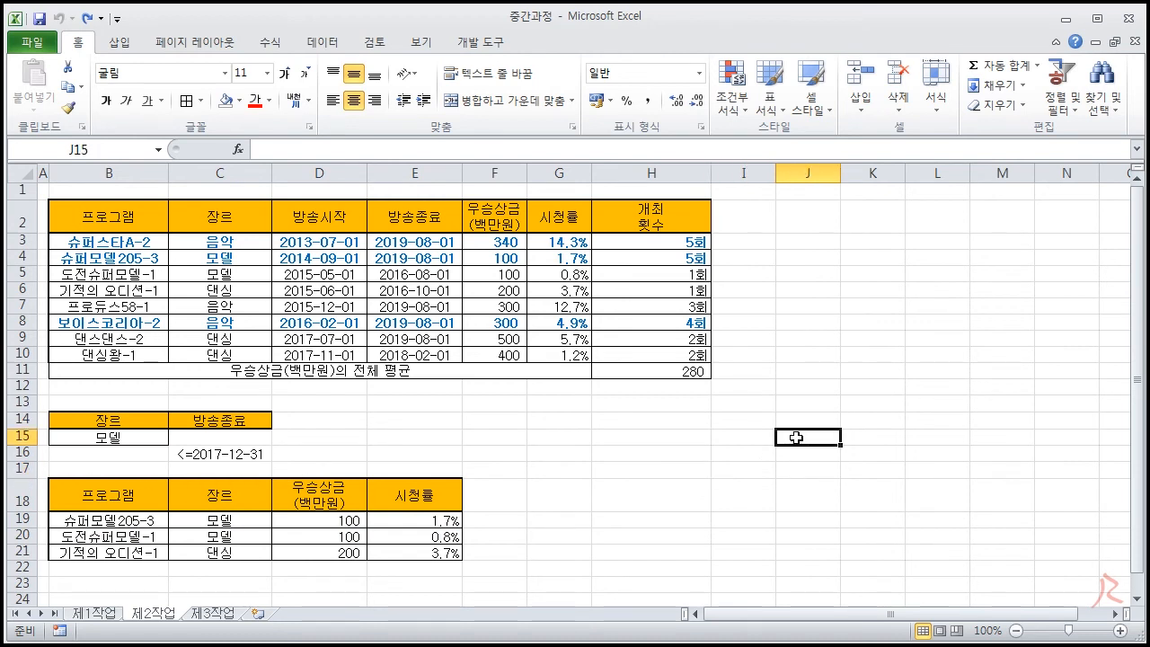
click(214, 615)
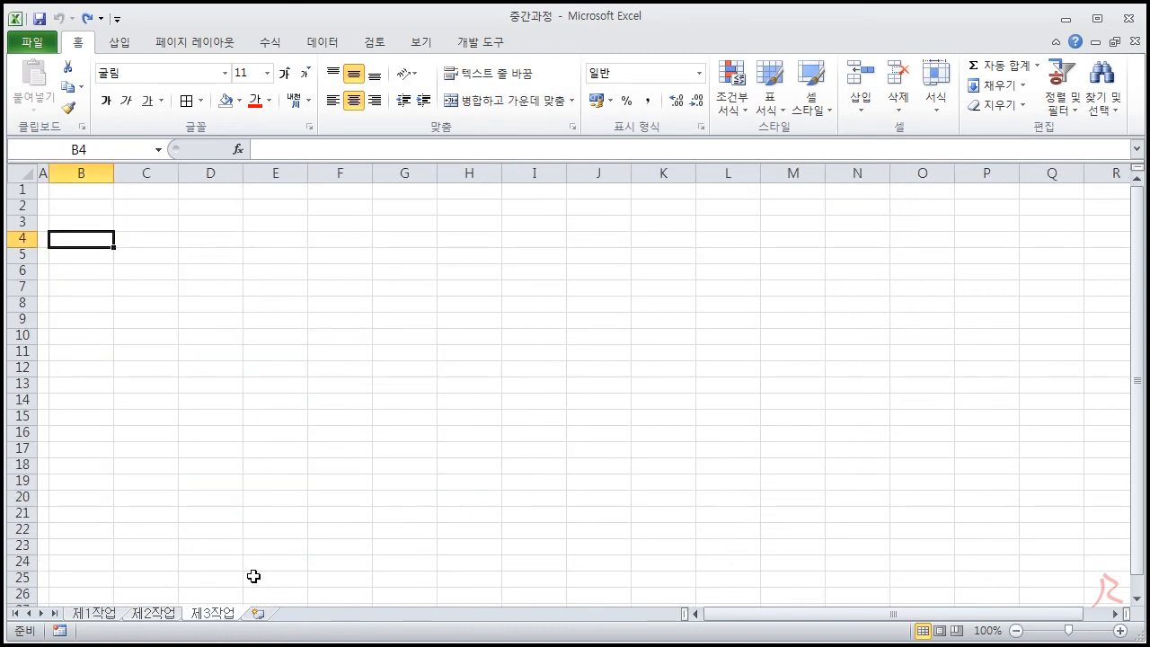
click(167, 616)
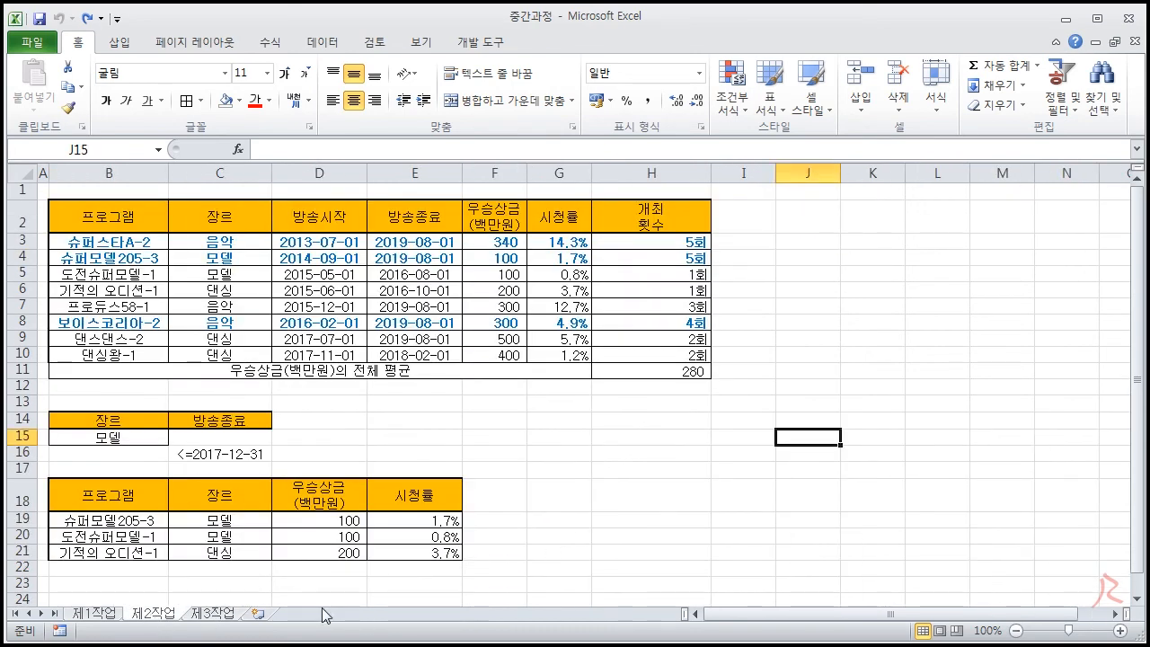
click(833, 452)
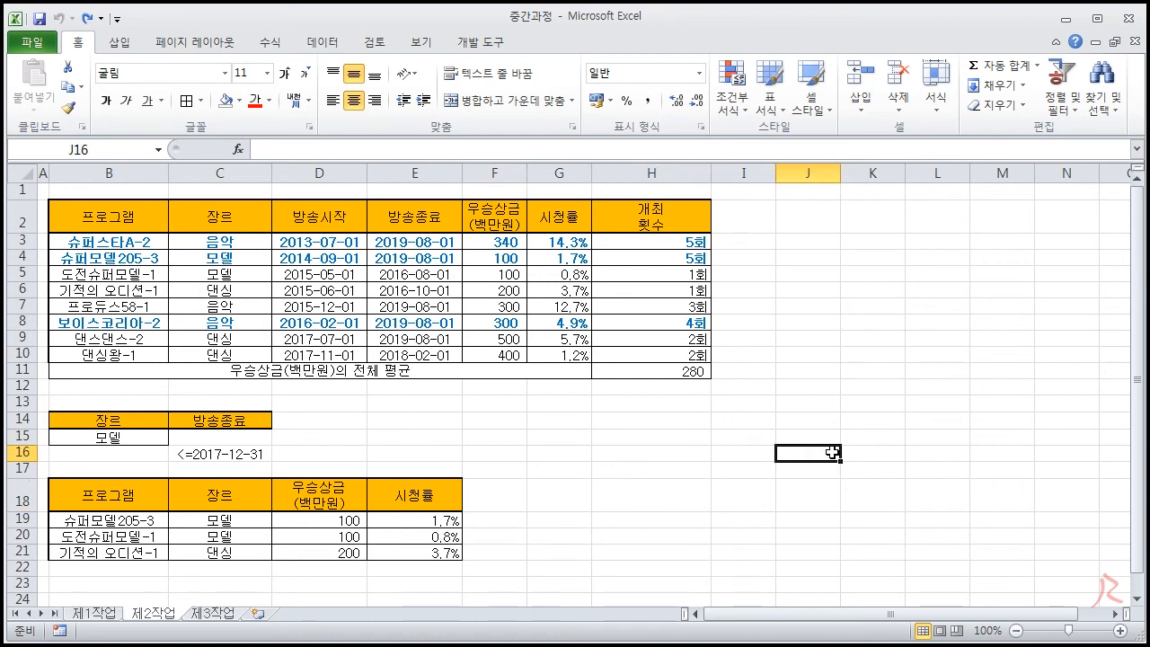